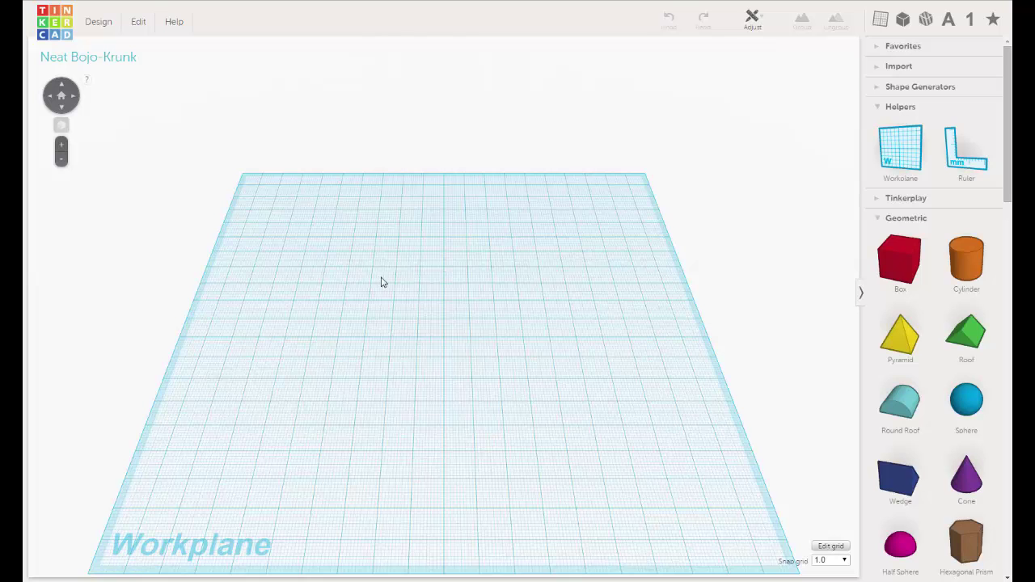
# - Rename the design from 'Neat Bojo-Krunk' to 'Pumpkin' in Design Properties and save
pyautogui.moveTo(280, 298); pyautogui.dragTo(399, 296, button='right')
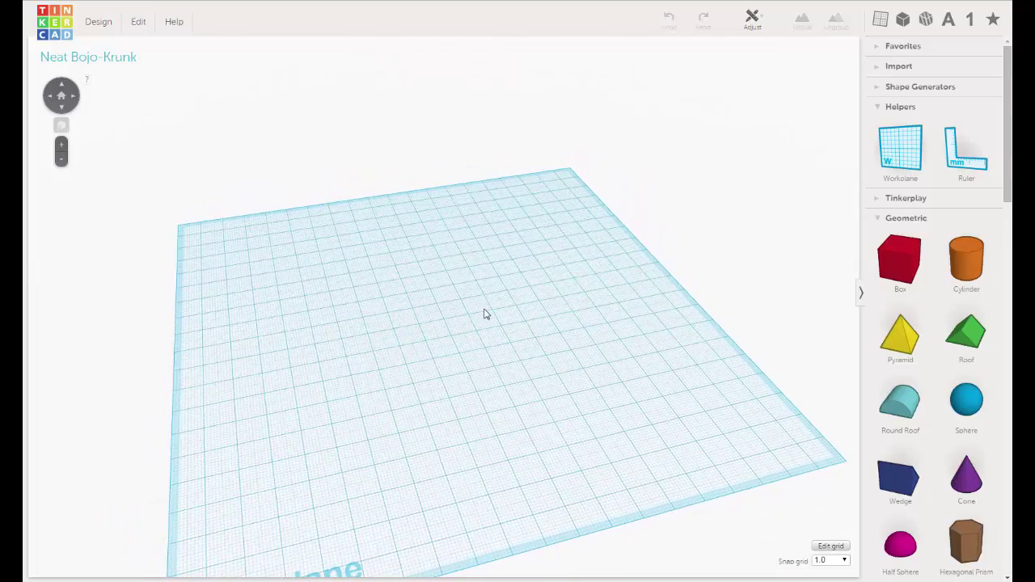
pyautogui.moveTo(483, 315); pyautogui.dragTo(449, 300, button='right')
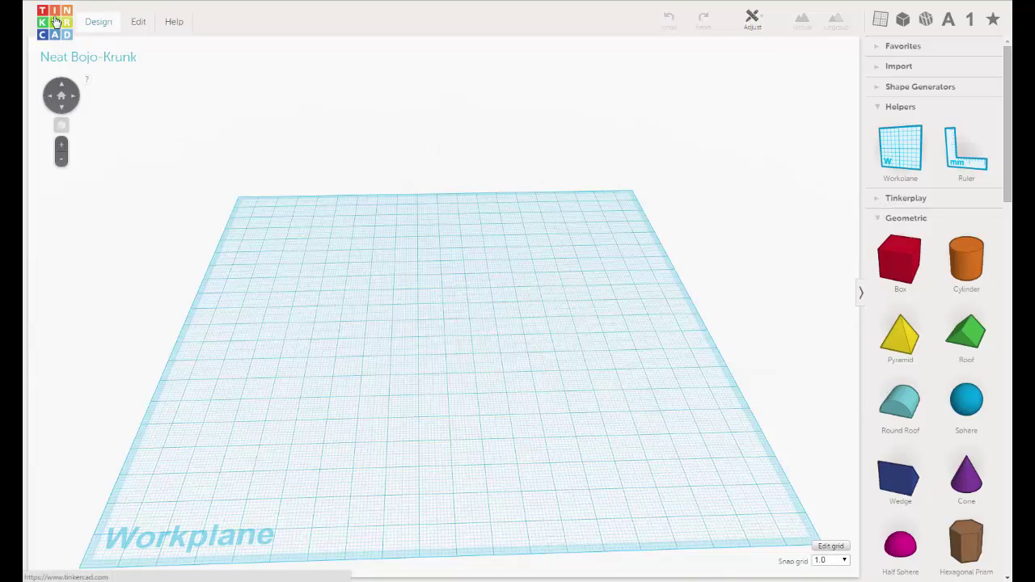
pyautogui.click(105, 30)
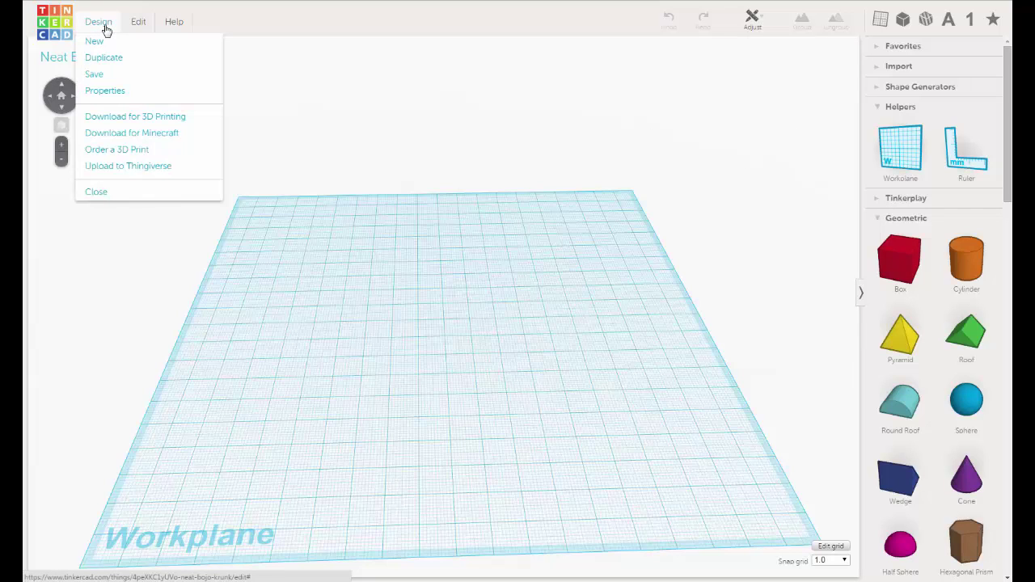
pyautogui.click(97, 92)
pyautogui.click(504, 170)
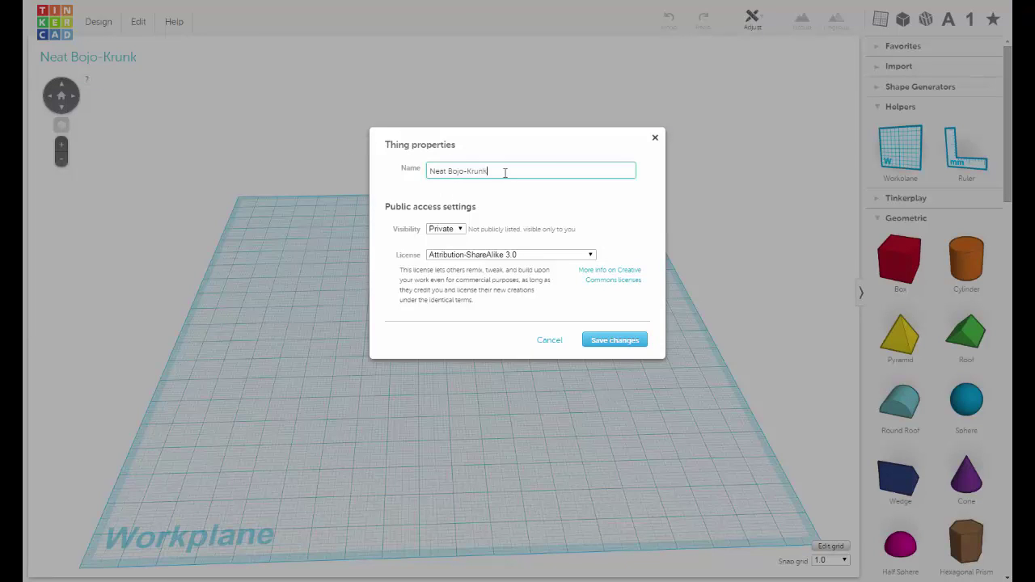
pyautogui.hotkey('ctrl', 'a')
pyautogui.write('Pumpkin')
pyautogui.click(623, 342)
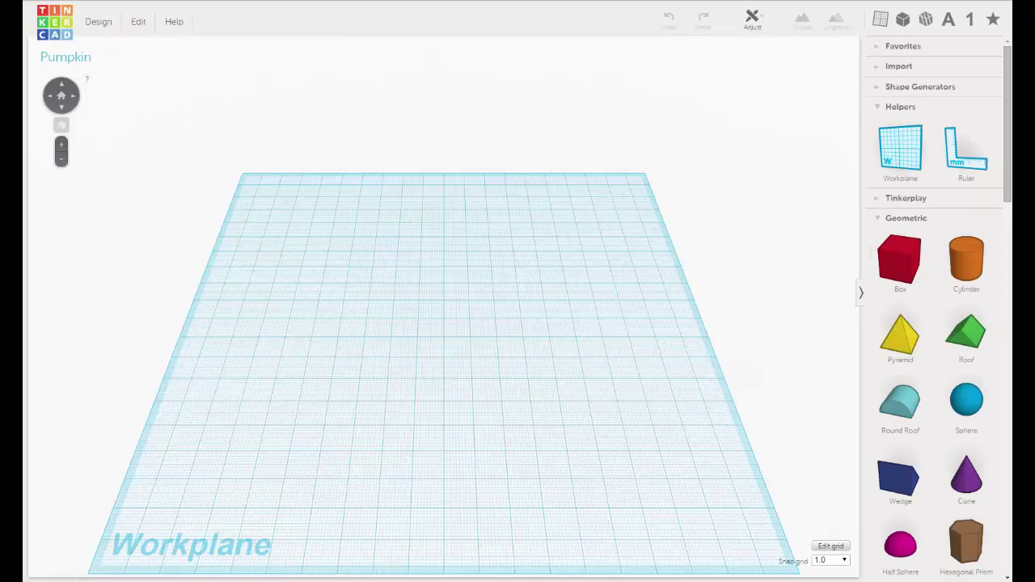
# - Place a torus on the workplane and enlarge it from 20 mm to 54 mm across
pyautogui.moveTo(1007, 131); pyautogui.dragTo(1006, 249)
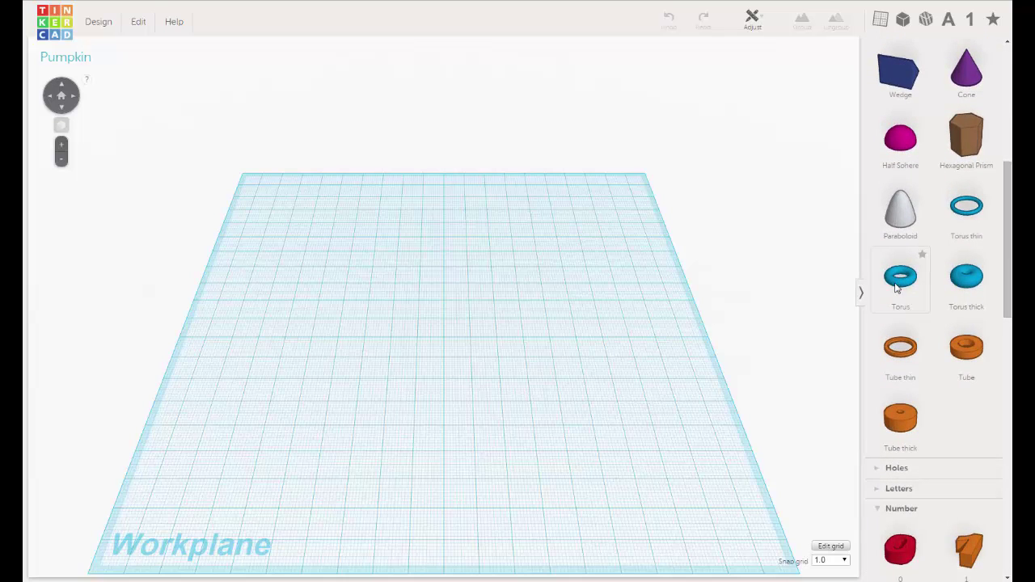
pyautogui.moveTo(896, 287); pyautogui.dragTo(440, 321)
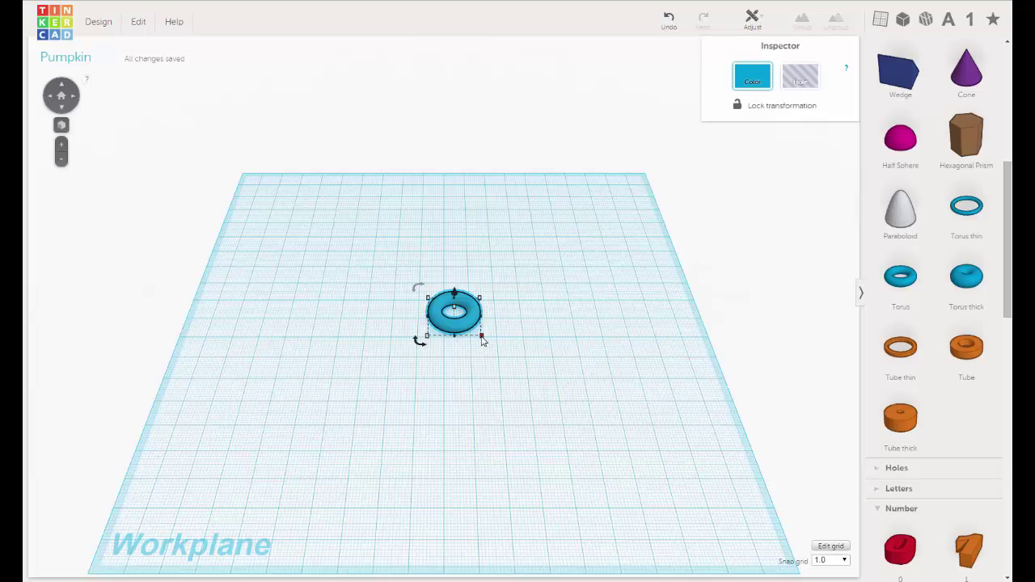
pyautogui.moveTo(482, 341)
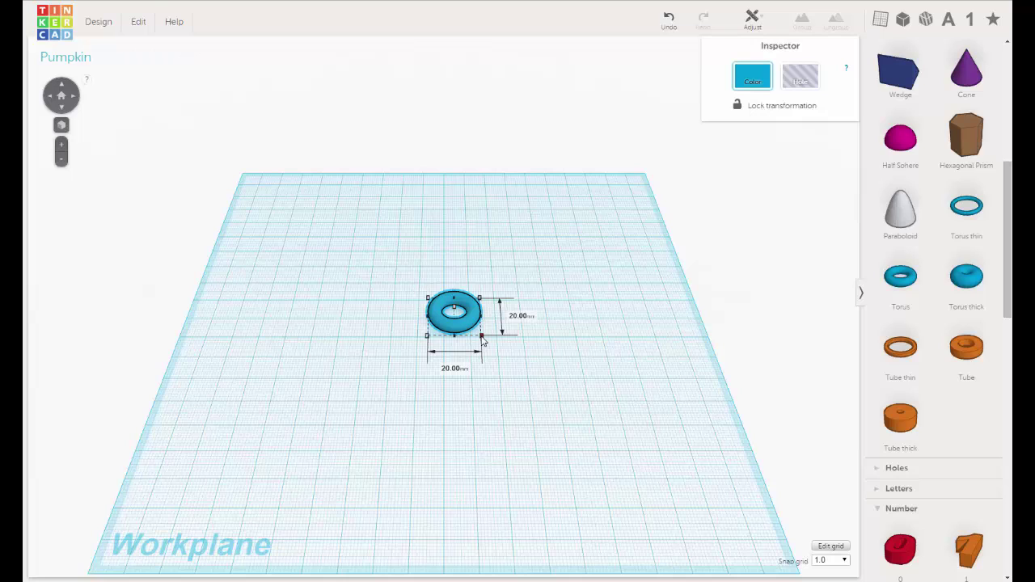
pyautogui.moveTo(483, 342); pyautogui.dragTo(564, 432)
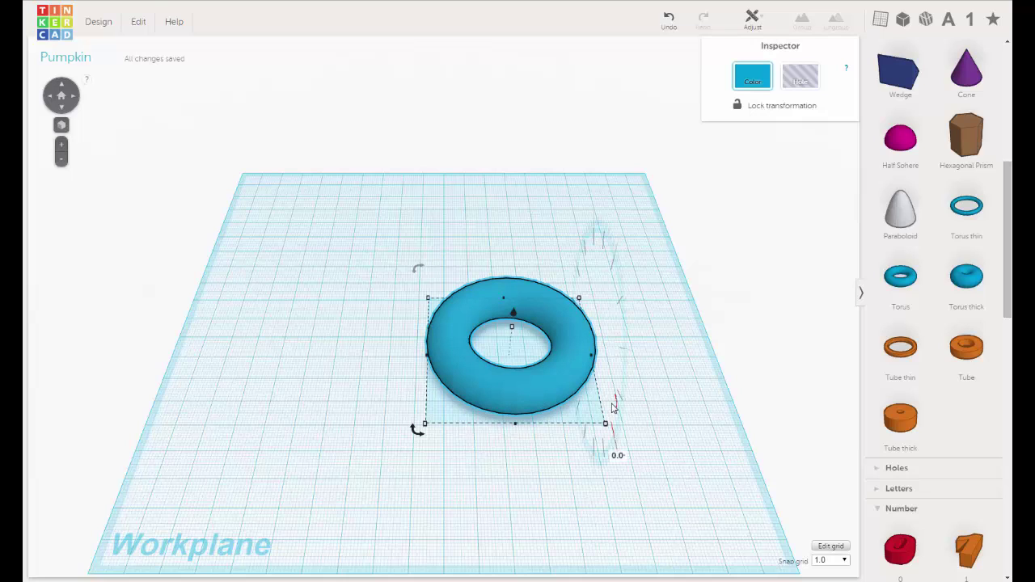
# - Rotate the torus -90° so it stands upright
pyautogui.moveTo(614, 405); pyautogui.dragTo(601, 285)
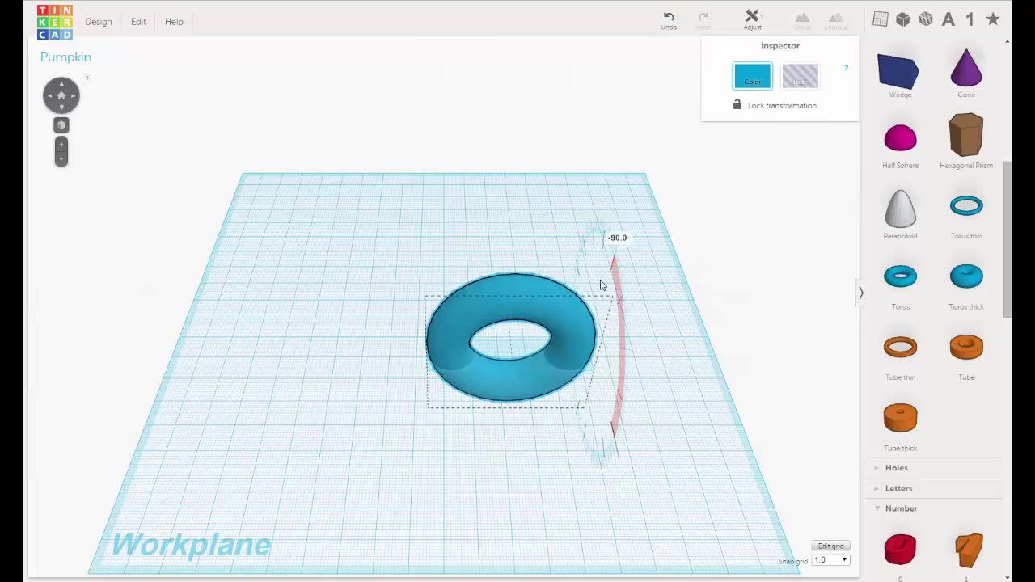
pyautogui.moveTo(601, 285); pyautogui.dragTo(602, 287)
pyautogui.moveTo(536, 428); pyautogui.dragTo(539, 225, button='right')
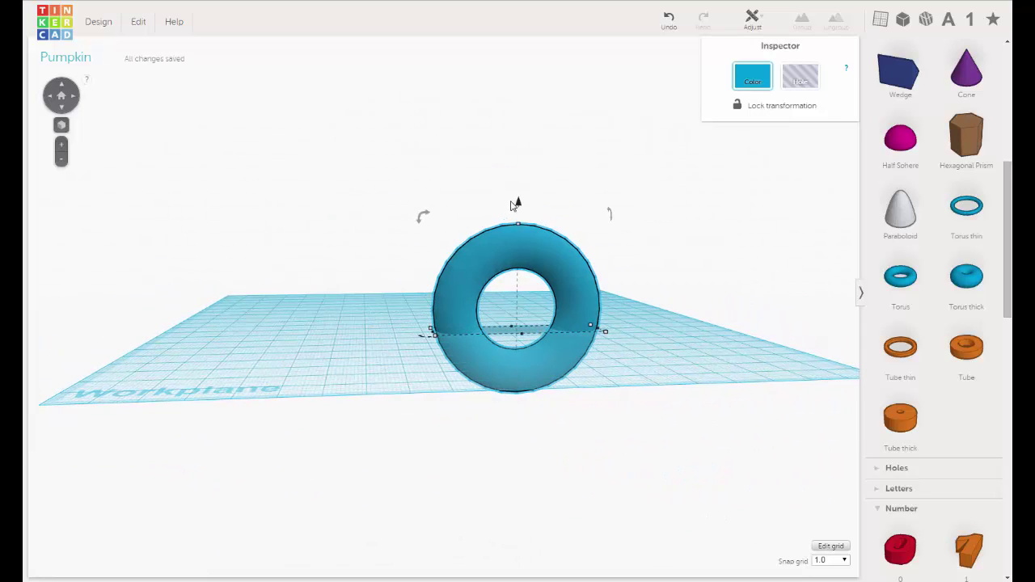
# - Lift the torus off the workplane, then add a Torus thin and delete it
pyautogui.moveTo(520, 205)
pyautogui.moveTo(520, 206); pyautogui.dragTo(520, 163)
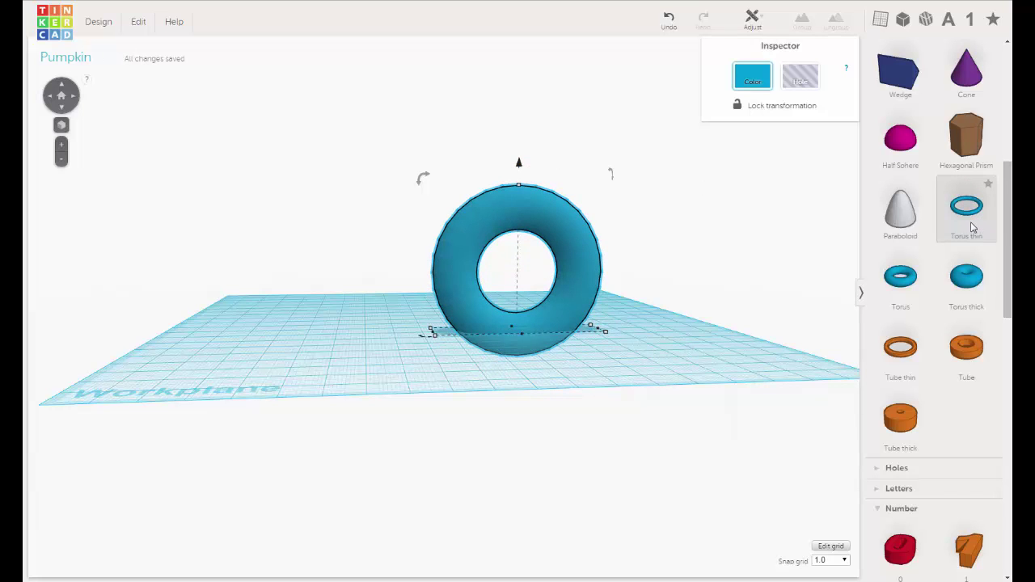
pyautogui.moveTo(975, 215); pyautogui.dragTo(340, 348)
pyautogui.moveTo(340, 349); pyautogui.dragTo(529, 270, button='right')
pyautogui.click(529, 270)
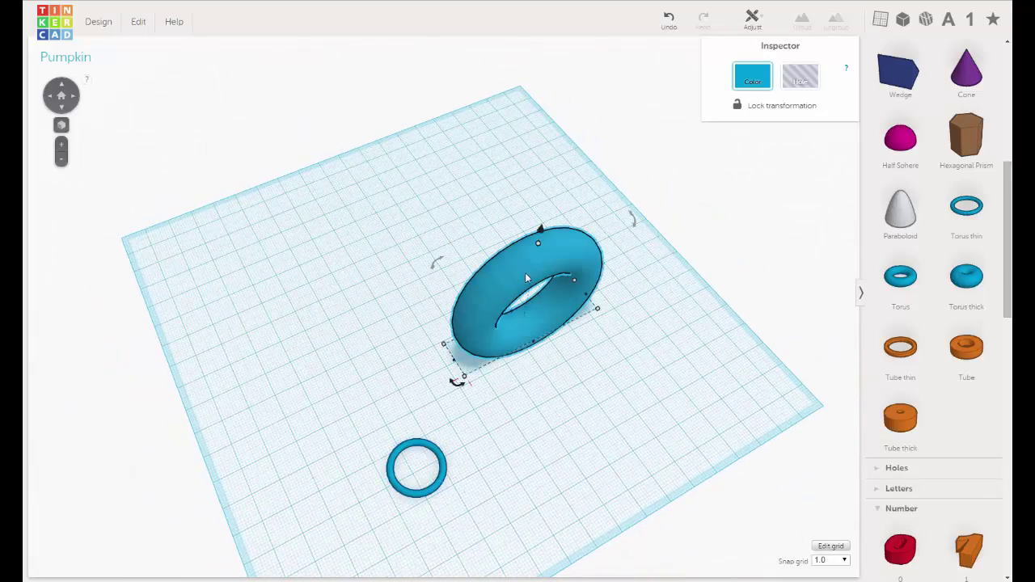
pyautogui.moveTo(487, 351); pyautogui.dragTo(336, 394, button='right')
pyautogui.click(332, 391)
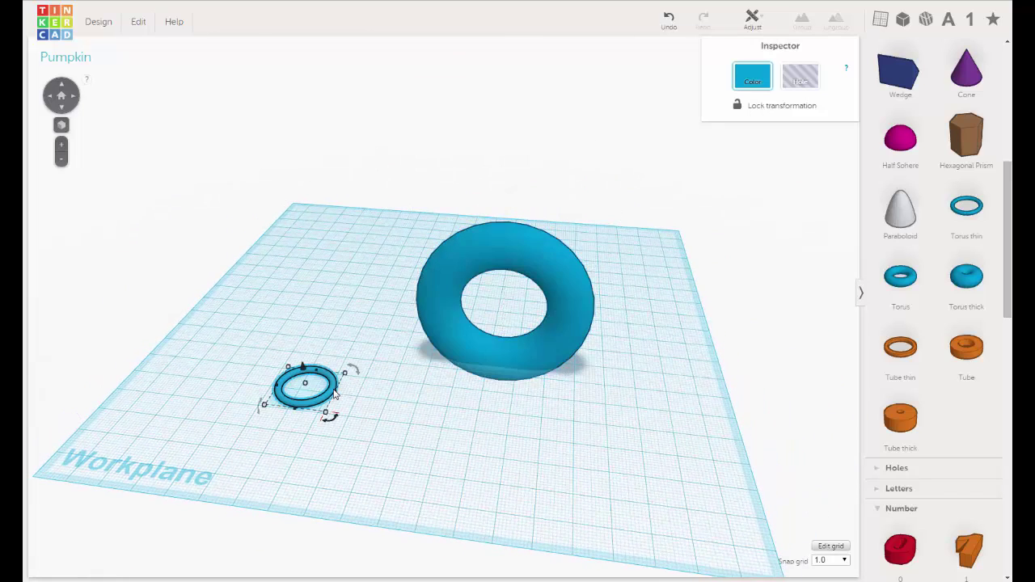
pyautogui.press('Delete')
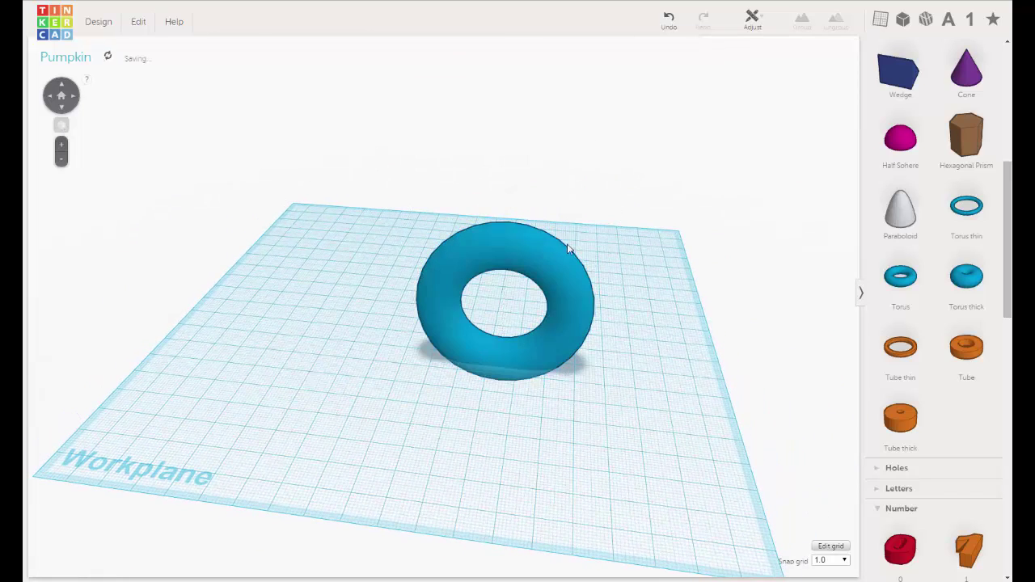
# - Scale the upright torus up to about 78 mm across
pyautogui.click(546, 266)
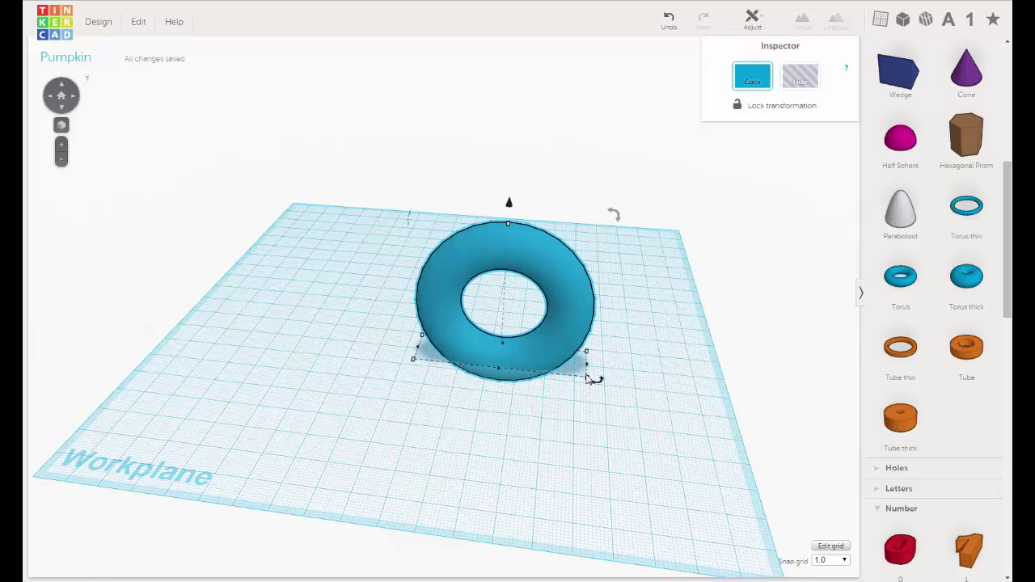
pyautogui.moveTo(588, 381); pyautogui.dragTo(642, 392)
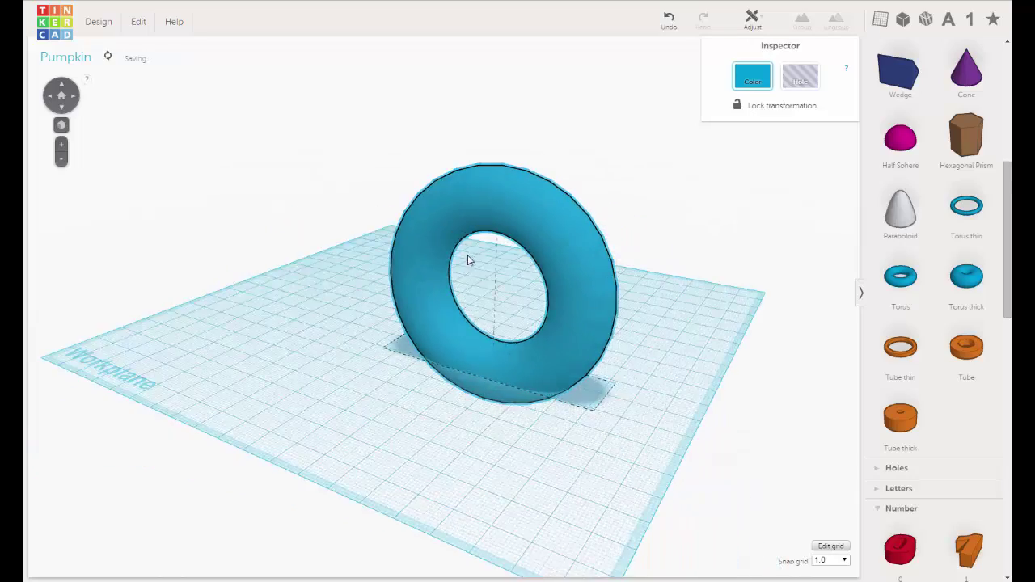
pyautogui.moveTo(469, 258); pyautogui.dragTo(582, 291, button='right')
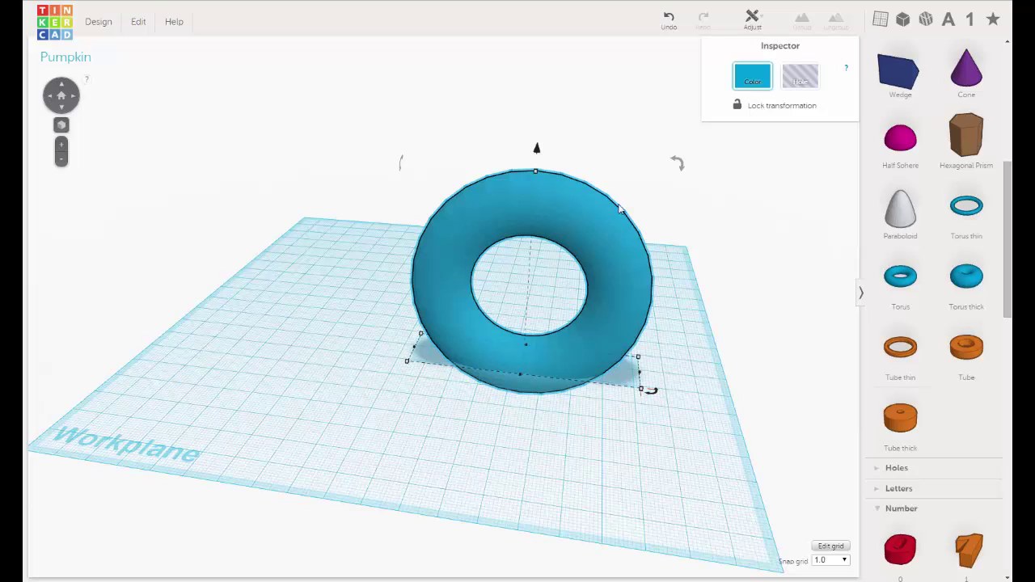
# - Set the torus colour to the orange preset after briefly trying a darker red-orange
pyautogui.click(767, 83)
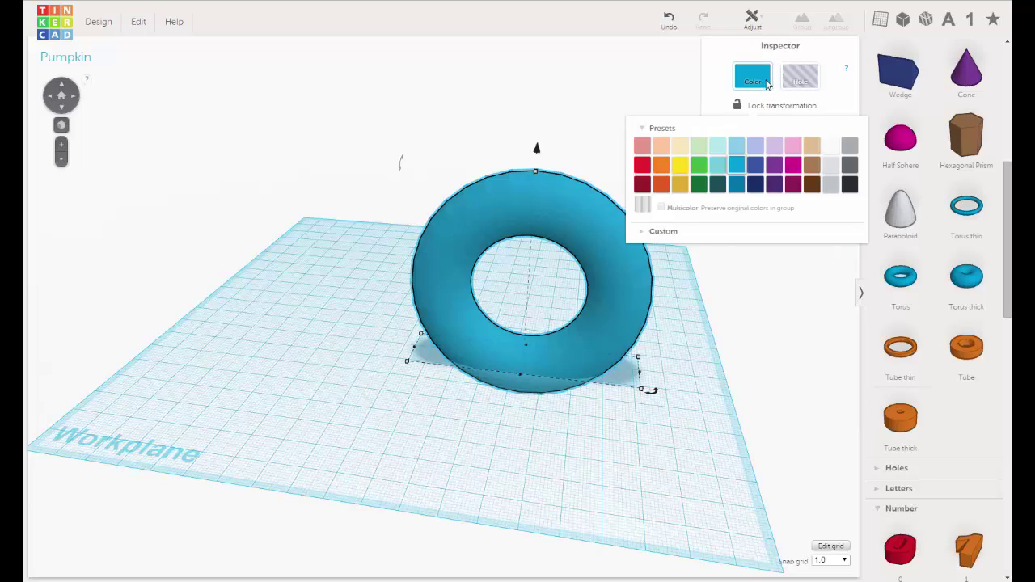
pyautogui.click(658, 164)
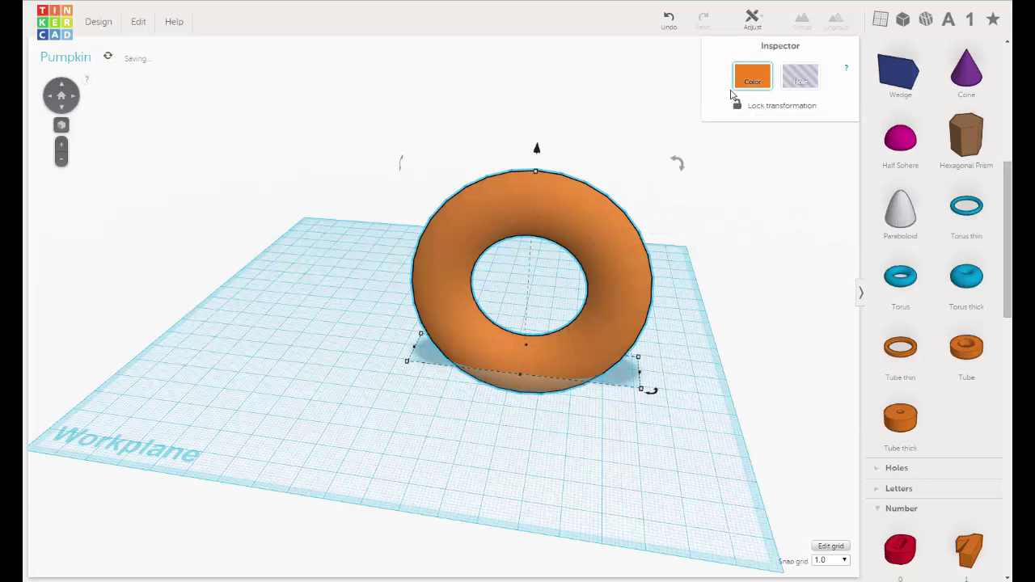
pyautogui.click(748, 81)
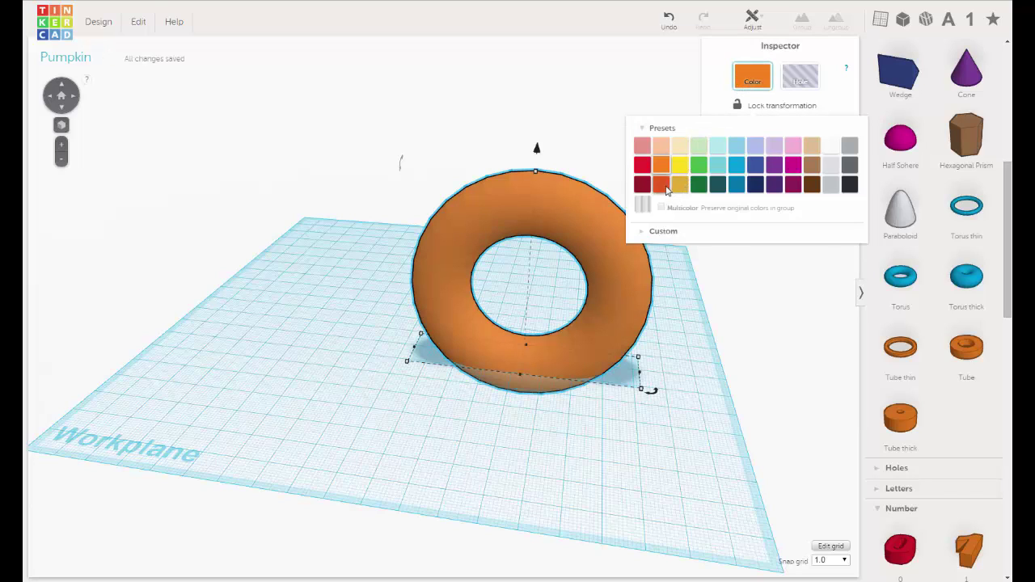
pyautogui.click(660, 184)
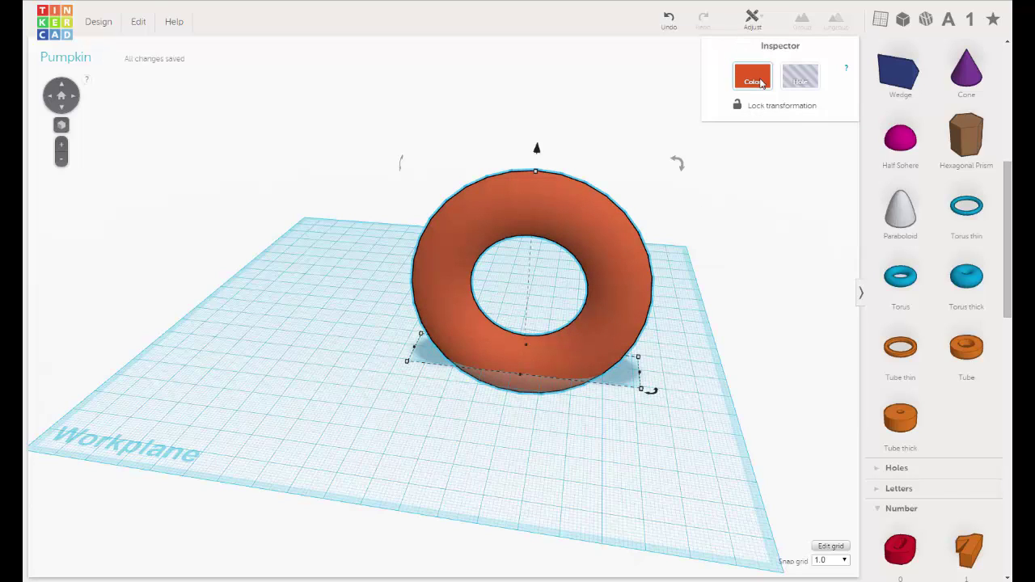
pyautogui.click(759, 75)
pyautogui.click(661, 165)
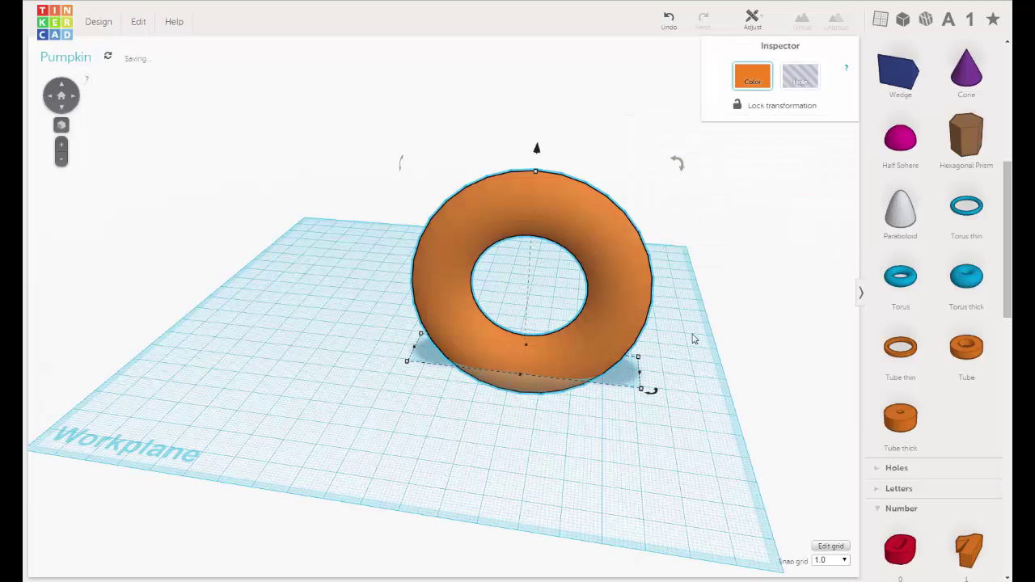
pyautogui.moveTo(521, 233); pyautogui.dragTo(546, 253, button='right')
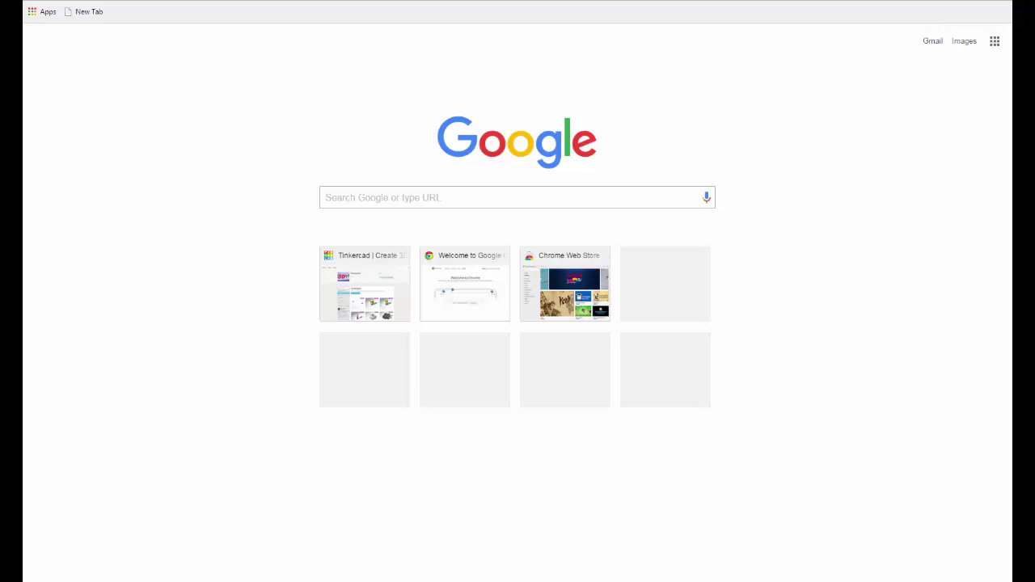
# - Search Google for 'jack o lanterns', fixing the 'lantersn' typo first
pyautogui.write('ja')
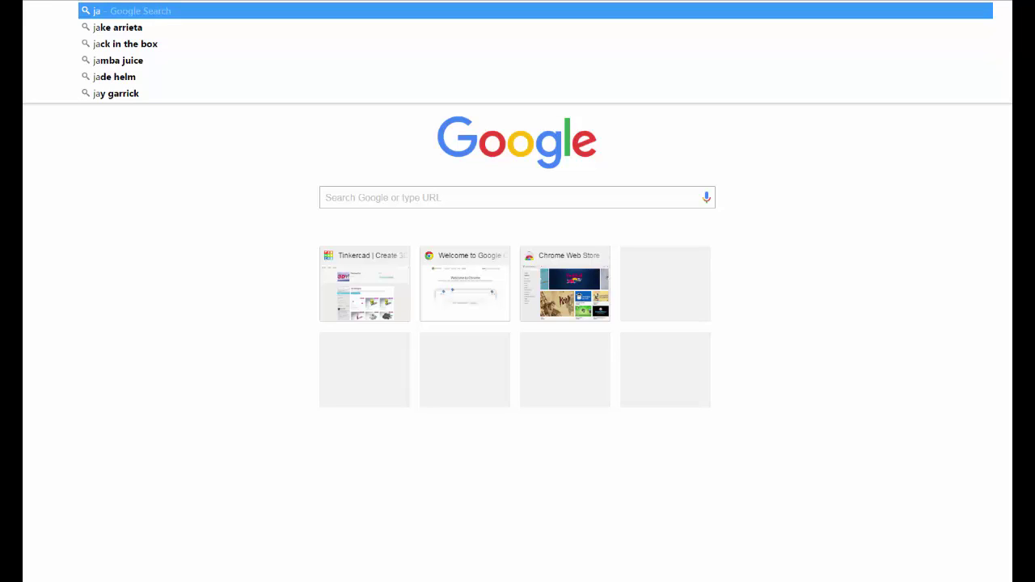
pyautogui.write('ck o')
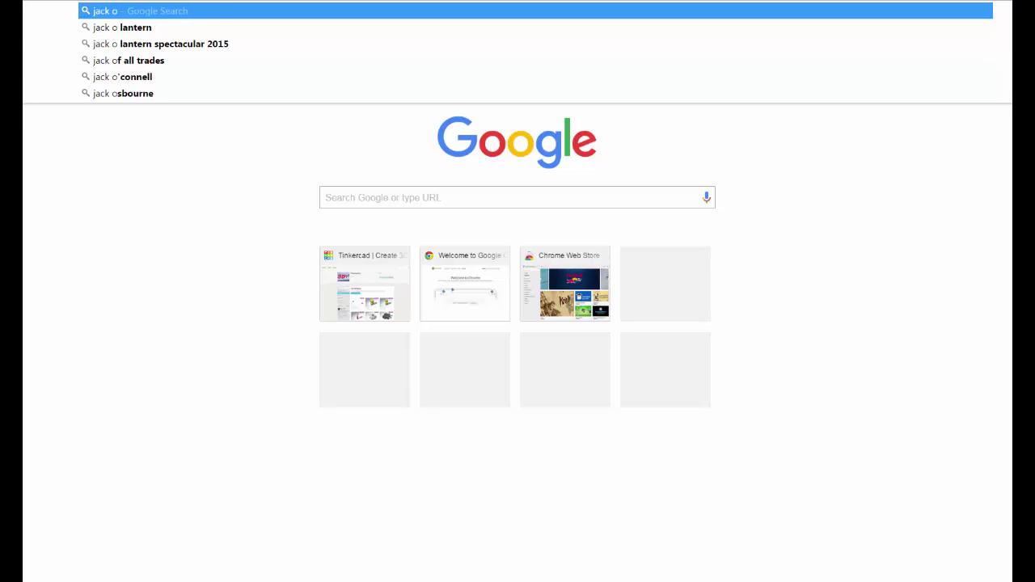
pyautogui.write(' lantersn')
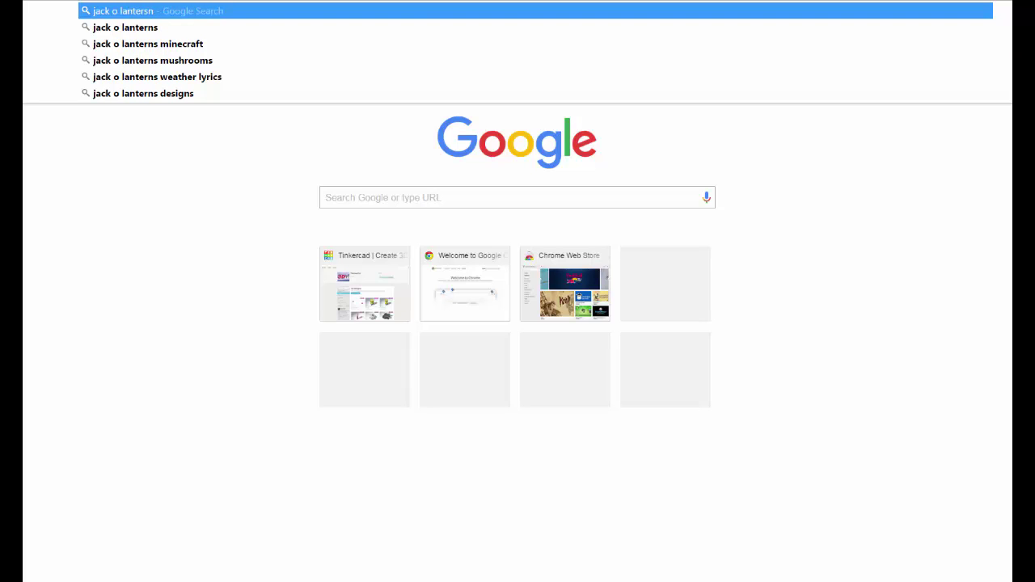
pyautogui.press('BackSpace')
pyautogui.press('BackSpace')
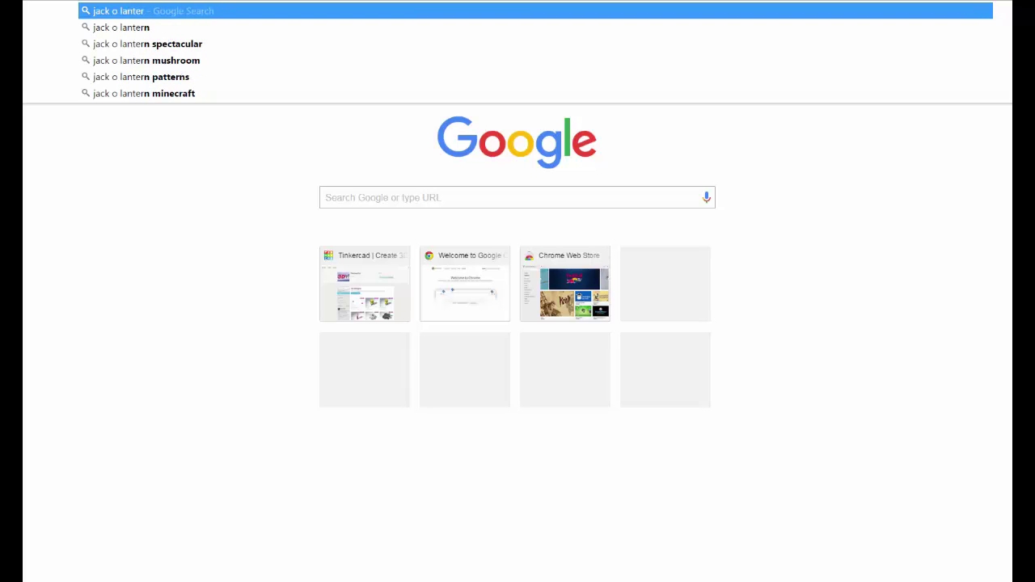
pyautogui.write('ns')
pyautogui.press('Return')
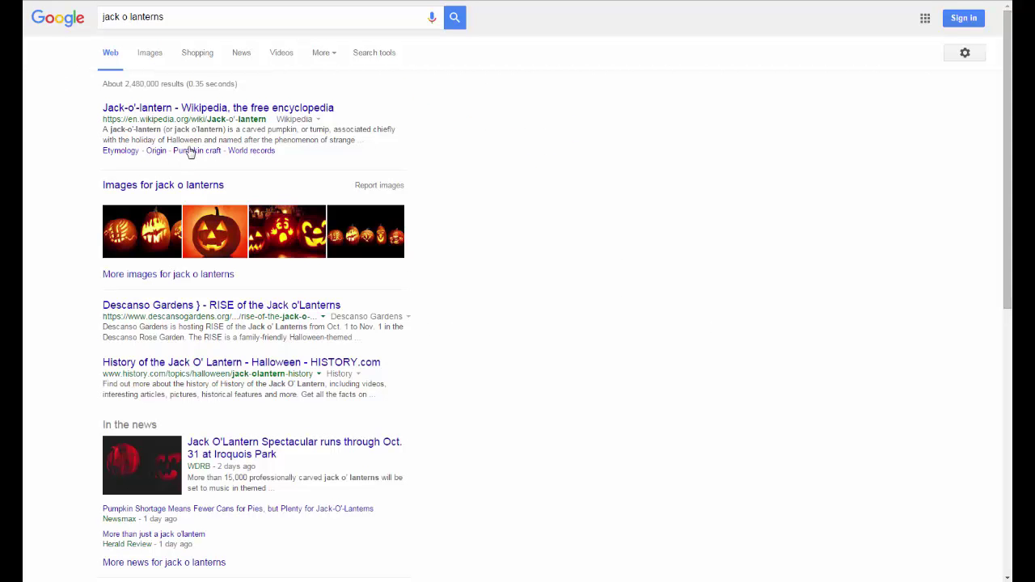
# - Switch to Image results for 'jack o lanterns' and scroll through the pumpkin thumbnails
pyautogui.click(148, 52)
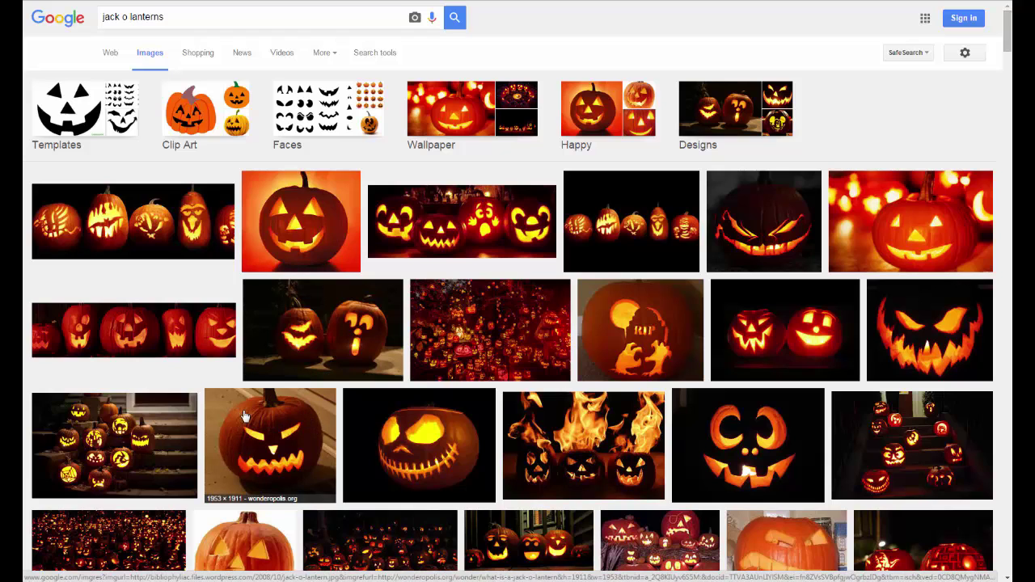
pyautogui.rightClick(274, 502)
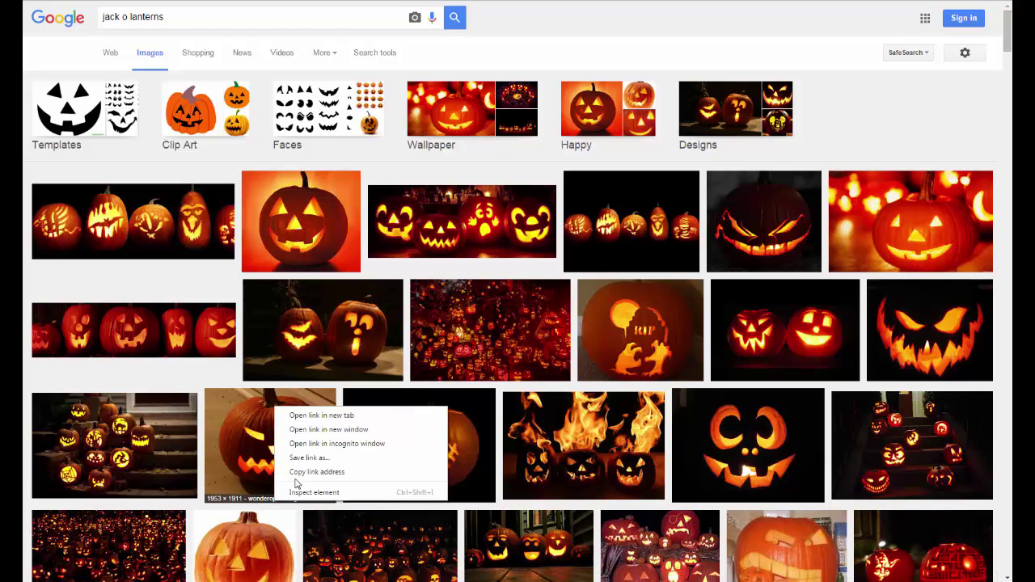
pyautogui.scroll(-3, 296, 527)
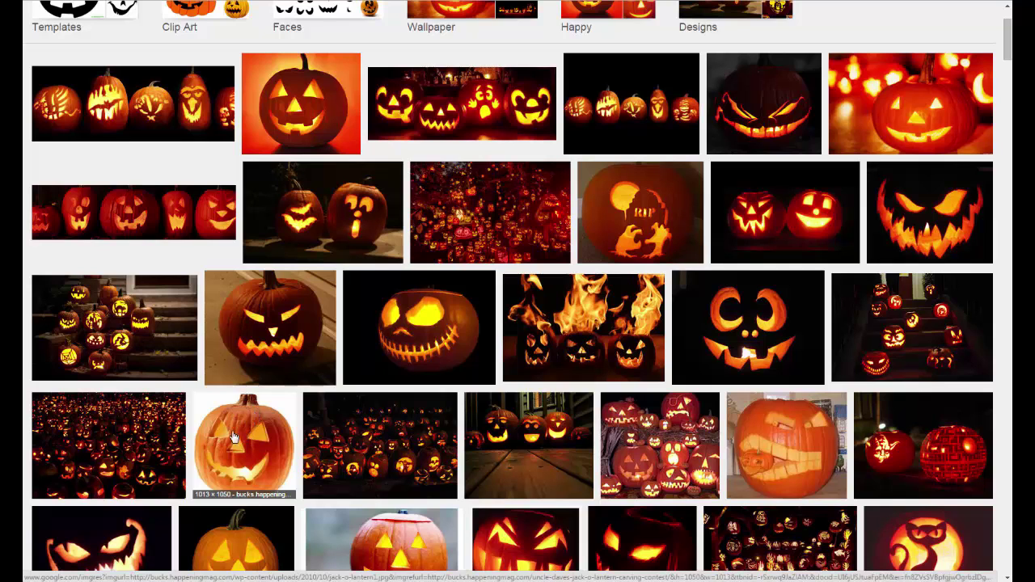
pyautogui.scroll(-3, 369, 463)
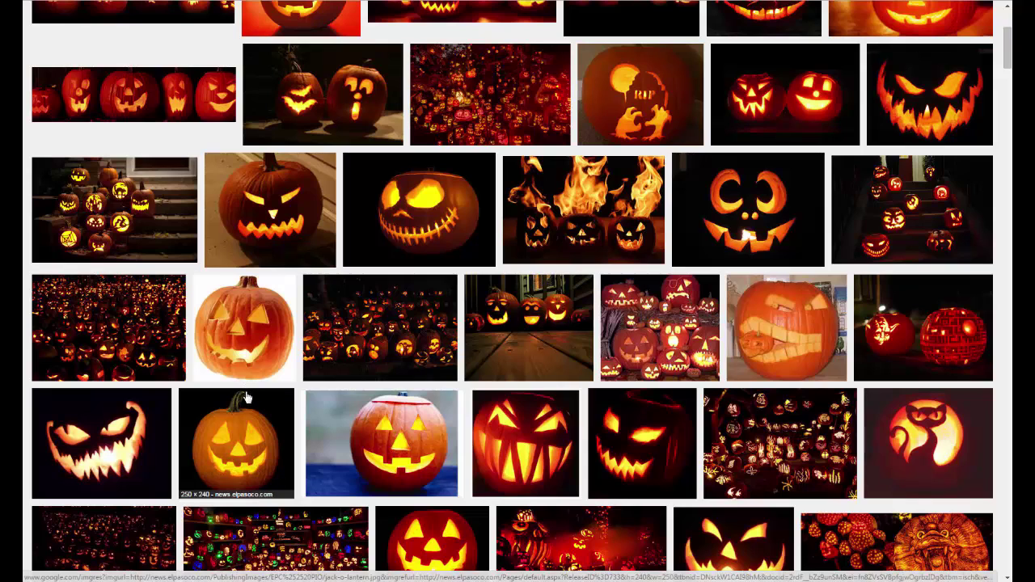
pyautogui.scroll(-1, 448, 386)
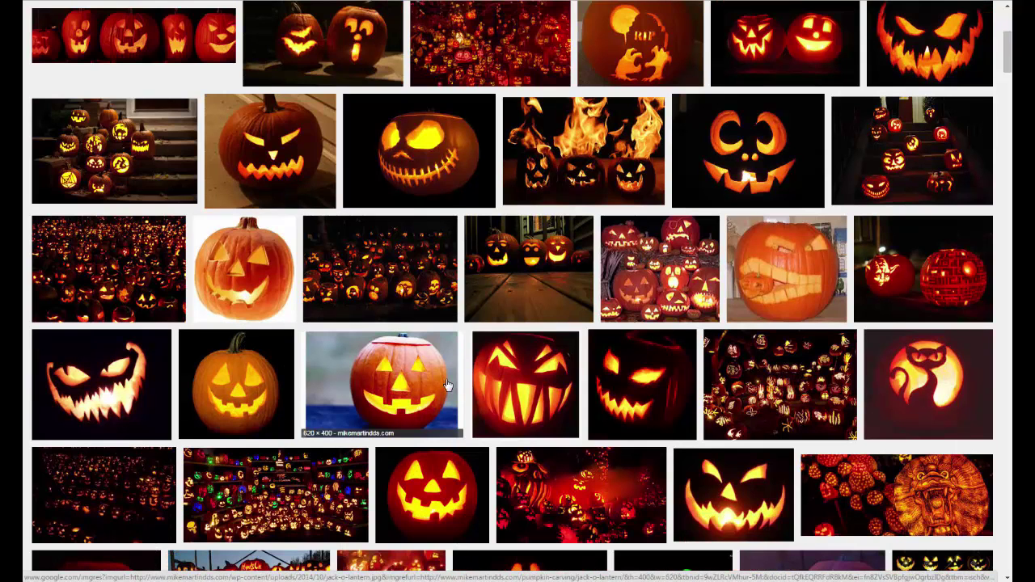
pyautogui.scroll(-1, 447, 385)
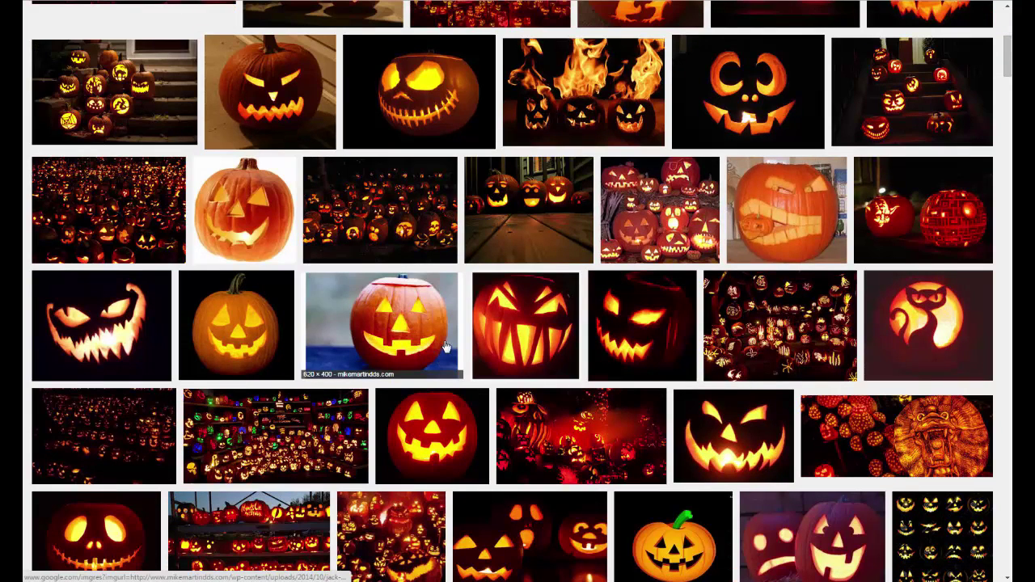
# - Check a glowing pumpkin image's options, then keep browsing the image results
pyautogui.rightClick(232, 344)
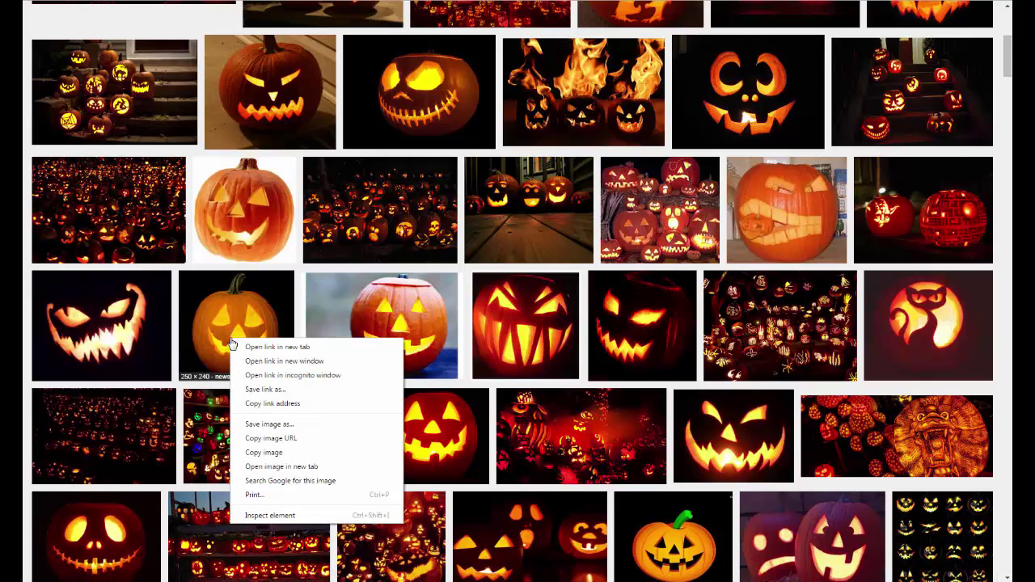
pyautogui.click(297, 280)
pyautogui.scroll(-2, 298, 283)
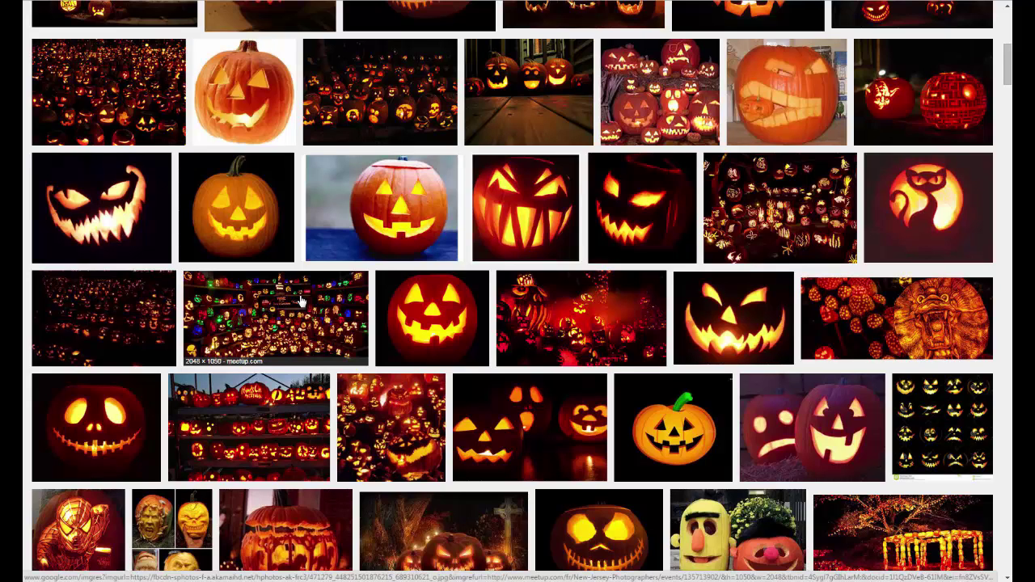
pyautogui.scroll(-2, 322, 393)
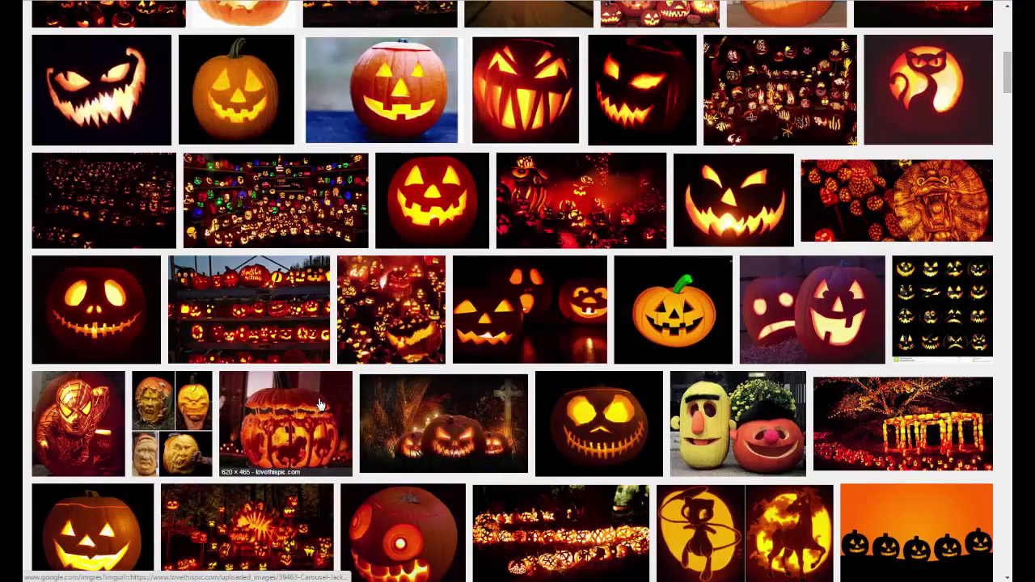
pyautogui.scroll(-2, 320, 404)
pyautogui.scroll(-2, 344, 396)
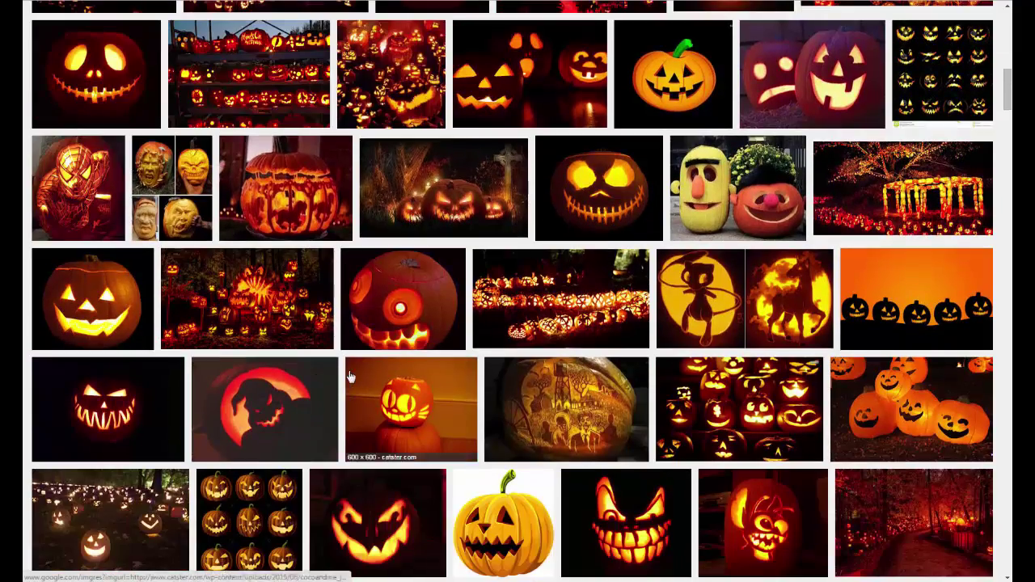
pyautogui.scroll(8, 350, 377)
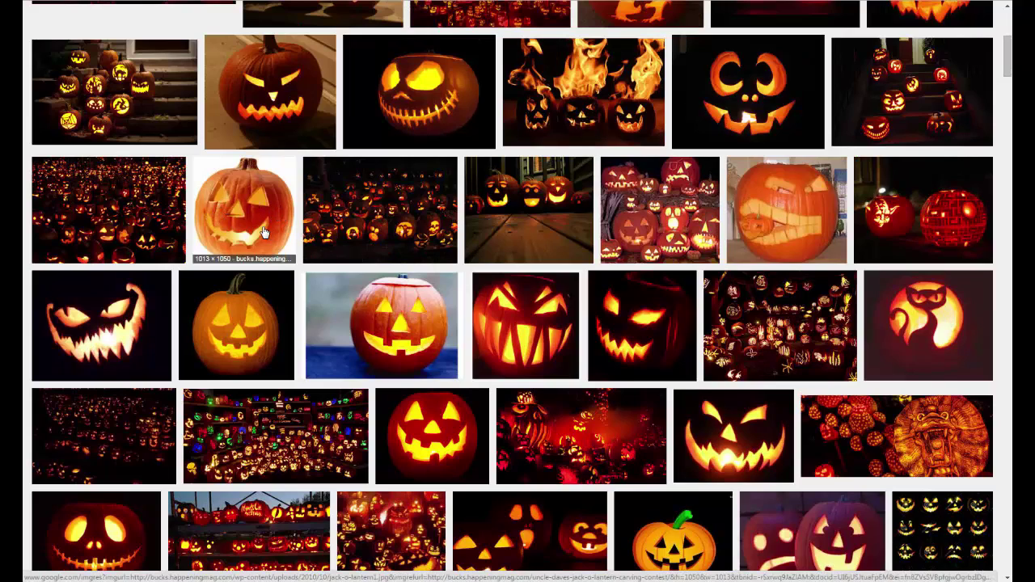
pyautogui.scroll(3, 267, 234)
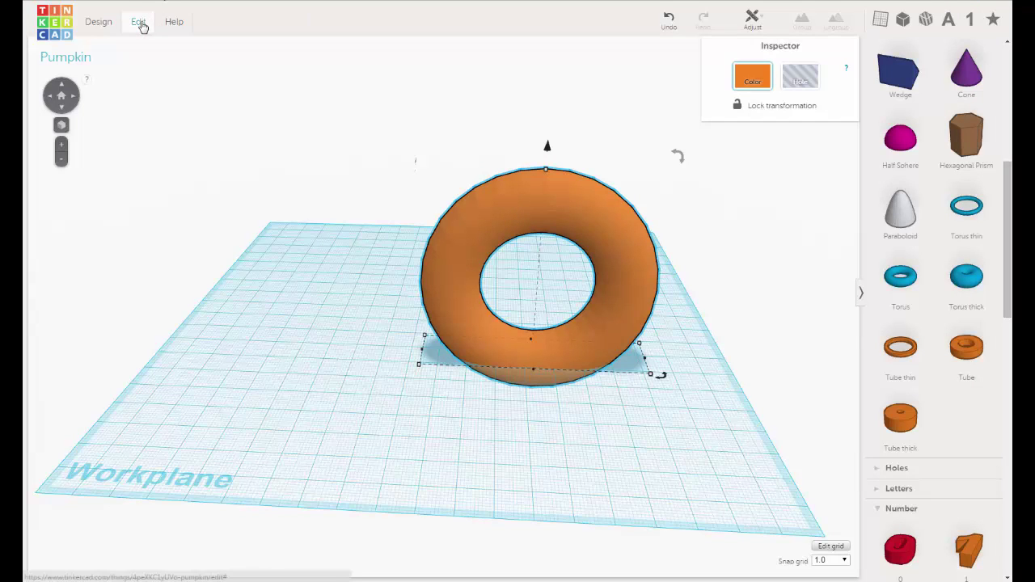
# - Duplicate the orange torus and nudge the copy four steps to the left
pyautogui.click(140, 24)
pyautogui.click(151, 74)
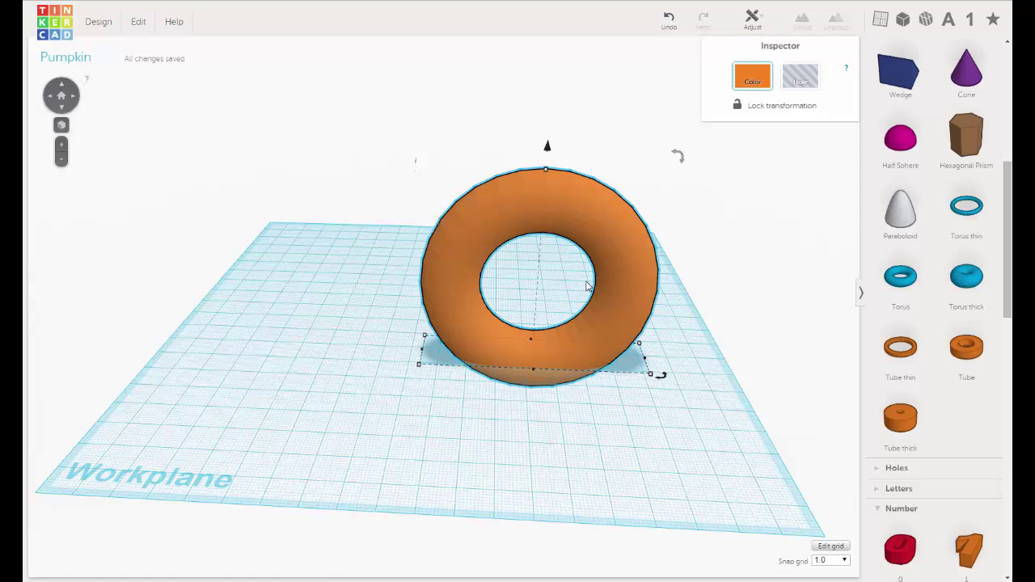
pyautogui.press('Left')
pyautogui.press('Left')
pyautogui.press('Left')
pyautogui.press('Left')
pyautogui.press('Left')
pyautogui.press('Left')
pyautogui.press('Left')
pyautogui.press('Left')
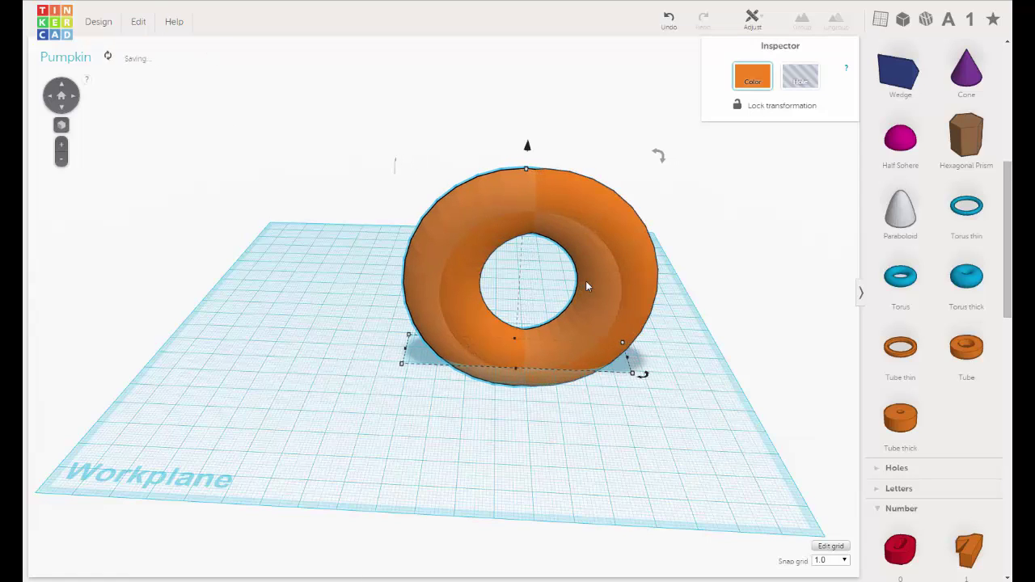
pyautogui.press('Left')
pyautogui.press('Left')
pyautogui.press('Left')
pyautogui.press('Left')
pyautogui.press('Left')
pyautogui.press('Left')
pyautogui.press('Left')
pyautogui.press('Left')
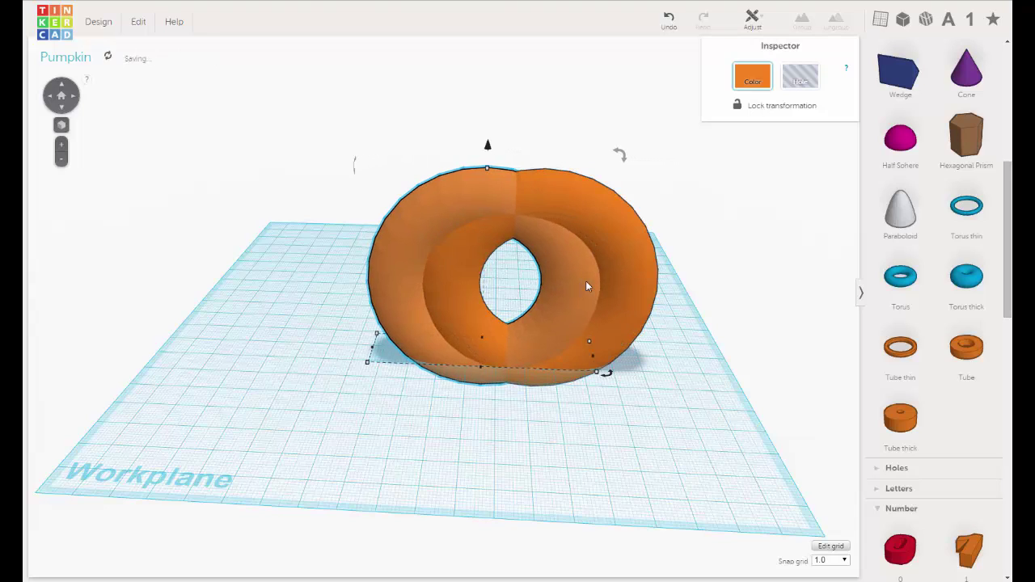
pyautogui.press('Left')
pyautogui.press('Left')
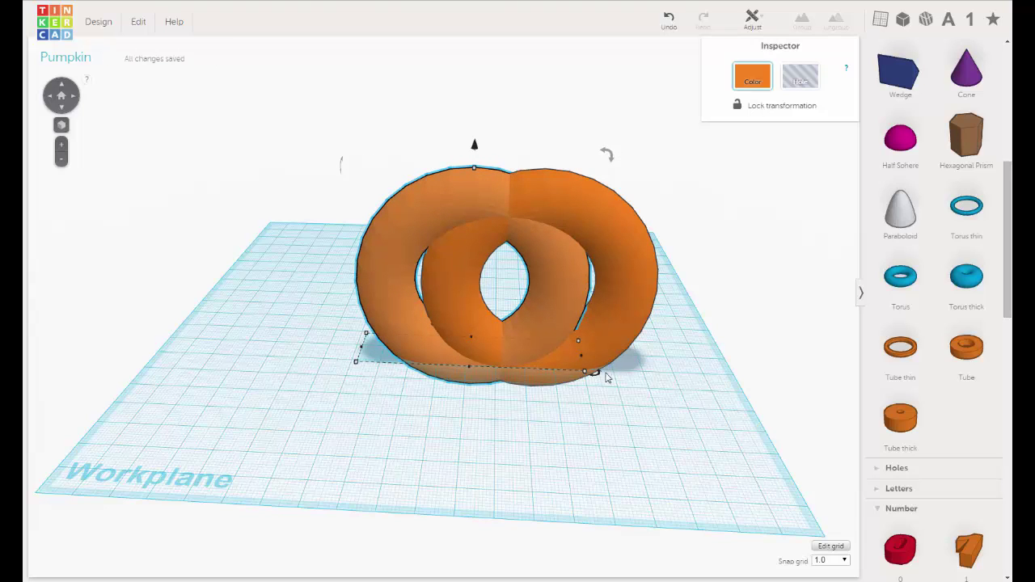
pyautogui.moveTo(608, 377); pyautogui.dragTo(602, 330, button='right')
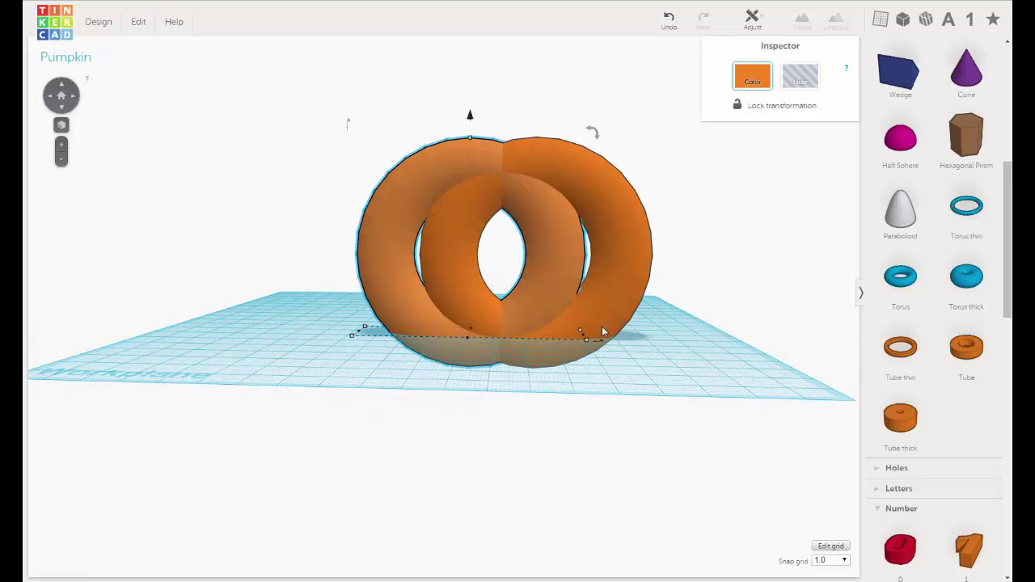
pyautogui.press('Left')
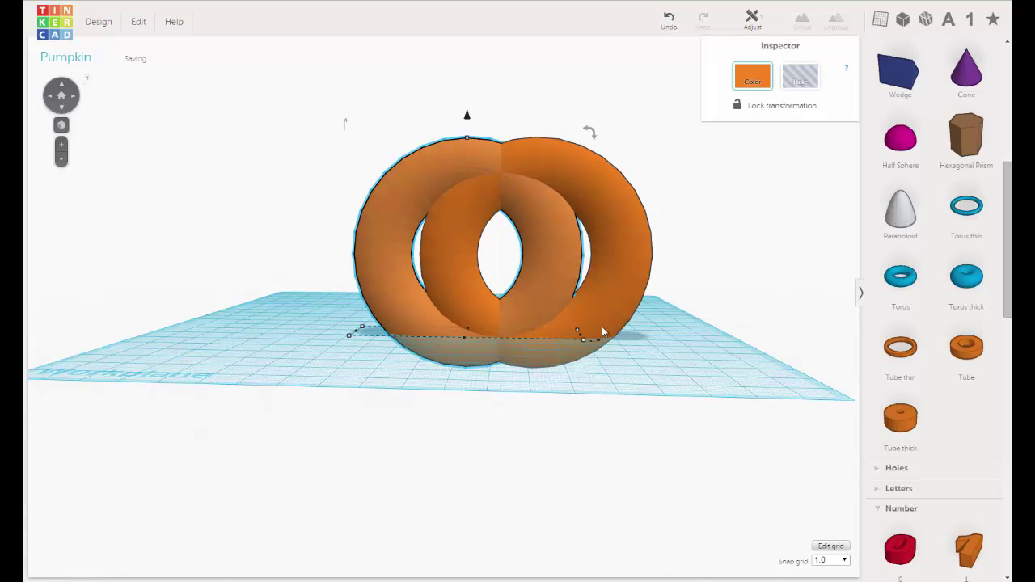
# - Select both overlapping tori together with a selection box
pyautogui.moveTo(548, 240); pyautogui.dragTo(505, 213, button='right')
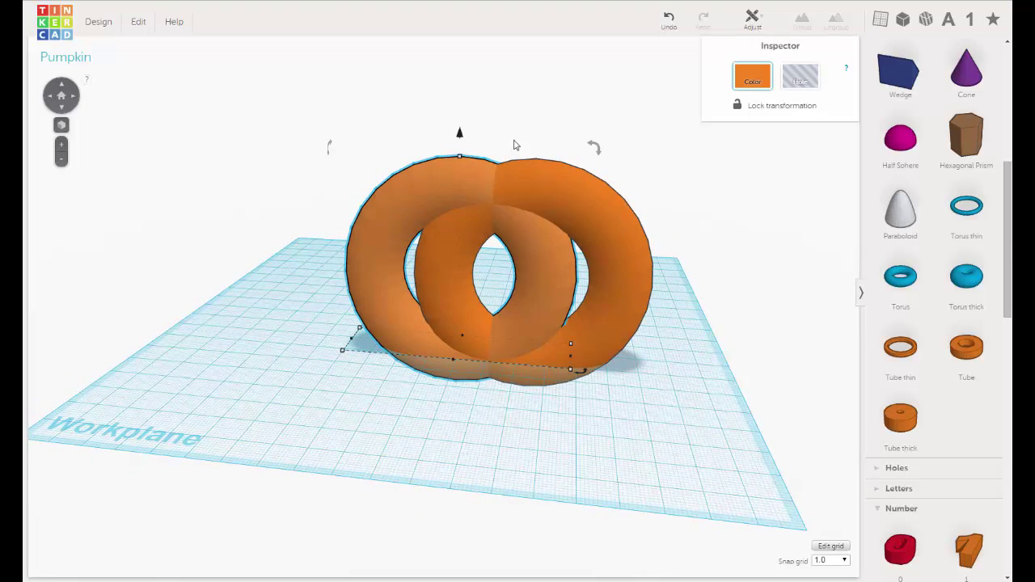
pyautogui.click(549, 115)
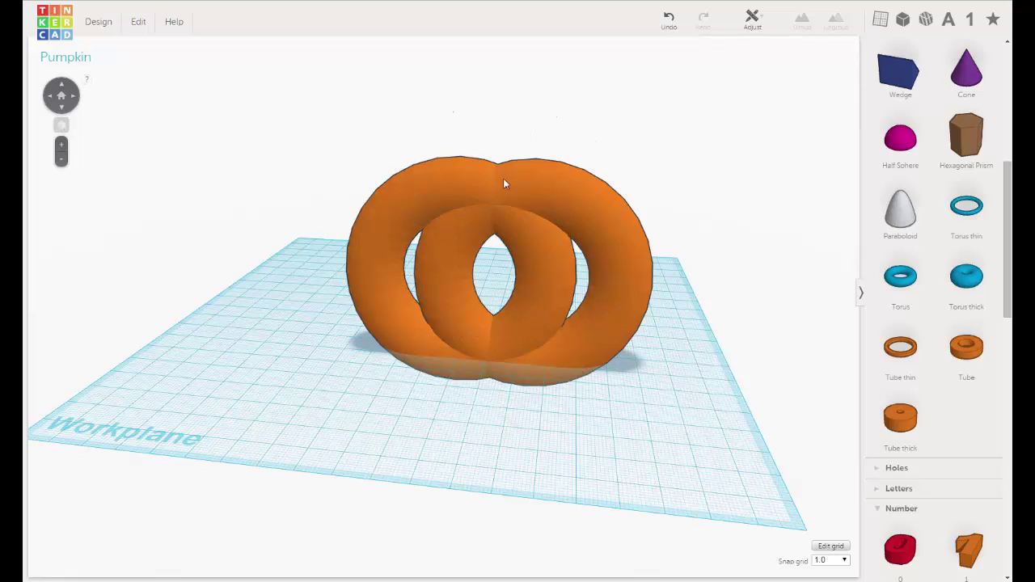
pyautogui.moveTo(451, 111); pyautogui.dragTo(530, 215)
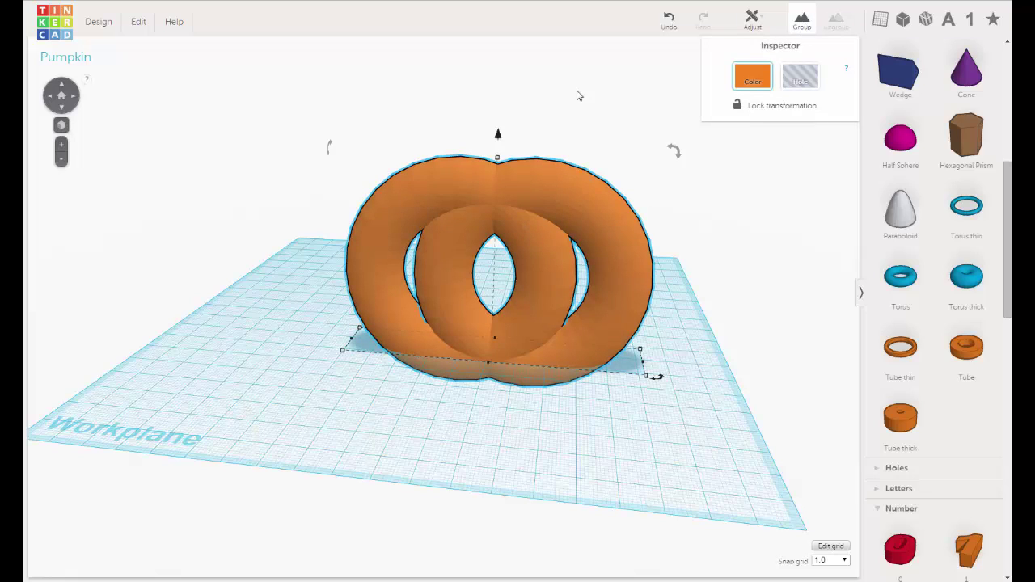
# - Group the two tori into one object and orbit around to inspect it
pyautogui.click(802, 20)
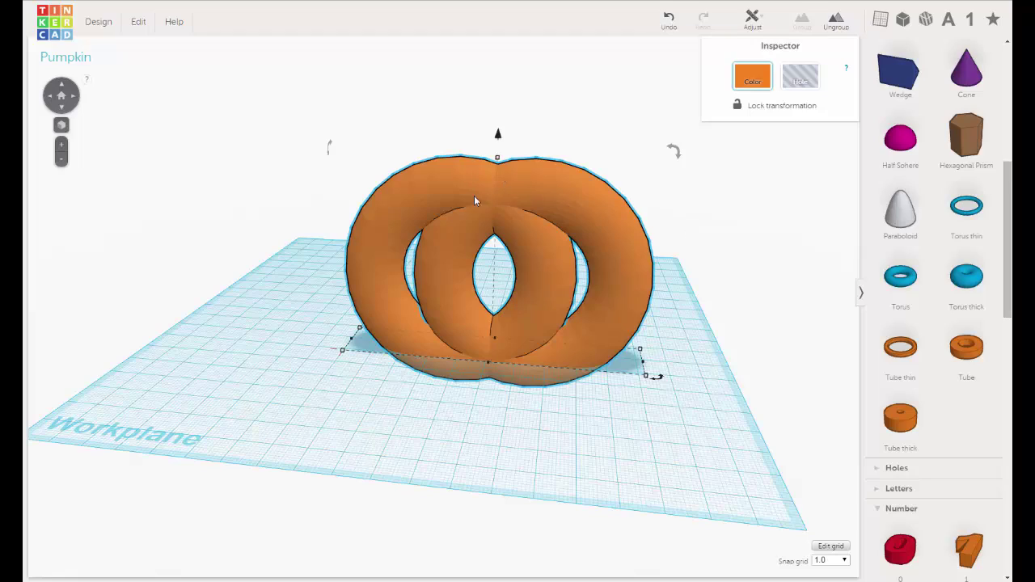
pyautogui.moveTo(474, 201)
pyautogui.mouseDown(button='right')
pyautogui.moveTo(536, 231)
pyautogui.moveTo(525, 236)
pyautogui.moveTo(482, 195)
pyautogui.mouseUp(button='right')
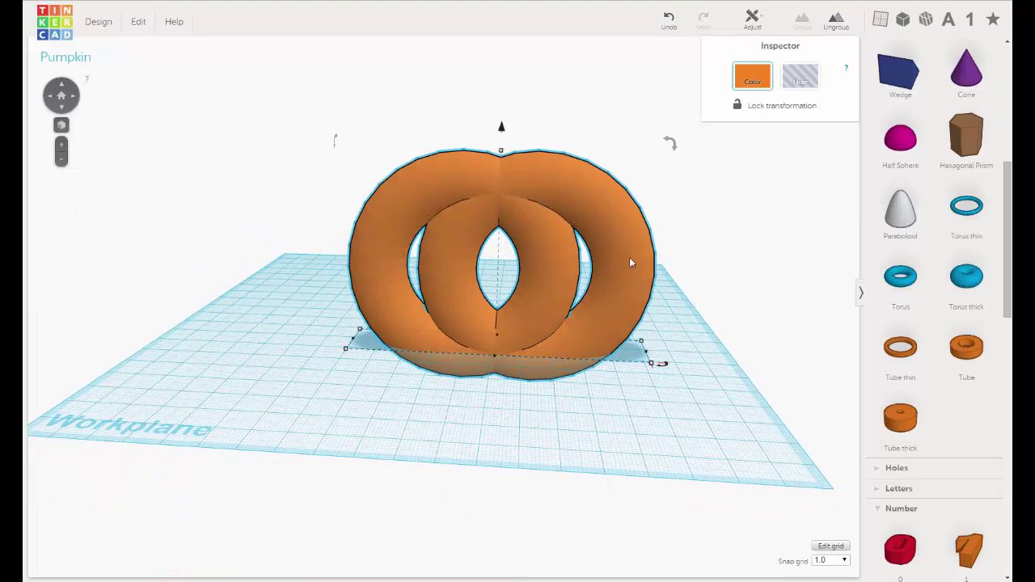
pyautogui.moveTo(522, 238); pyautogui.dragTo(579, 266, button='right')
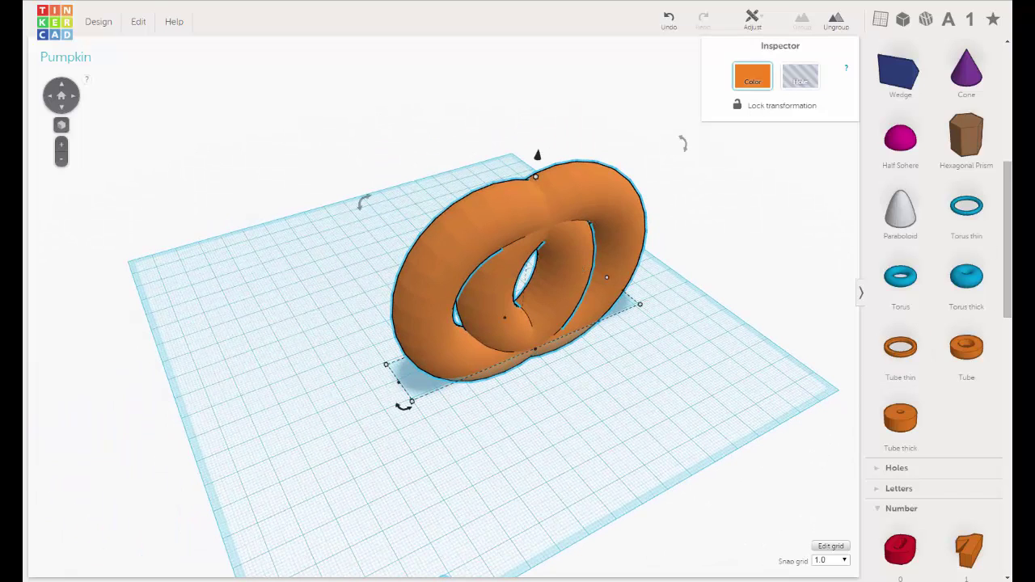
pyautogui.scroll(3, 1003, 226)
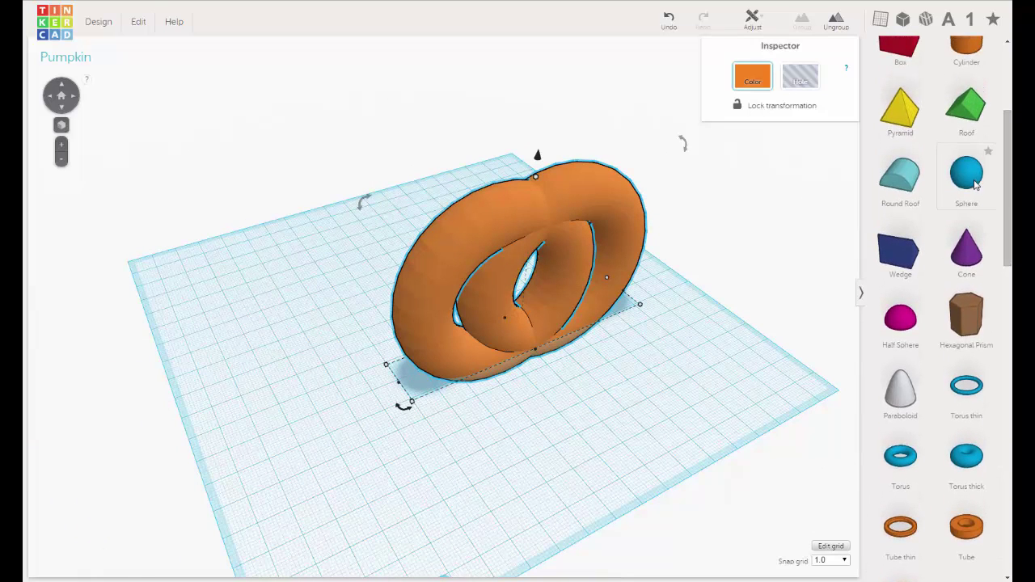
# - Add a sphere in front of the tori, enlarge it to 50 mm, and select all shapes
pyautogui.moveTo(970, 186); pyautogui.dragTo(542, 410)
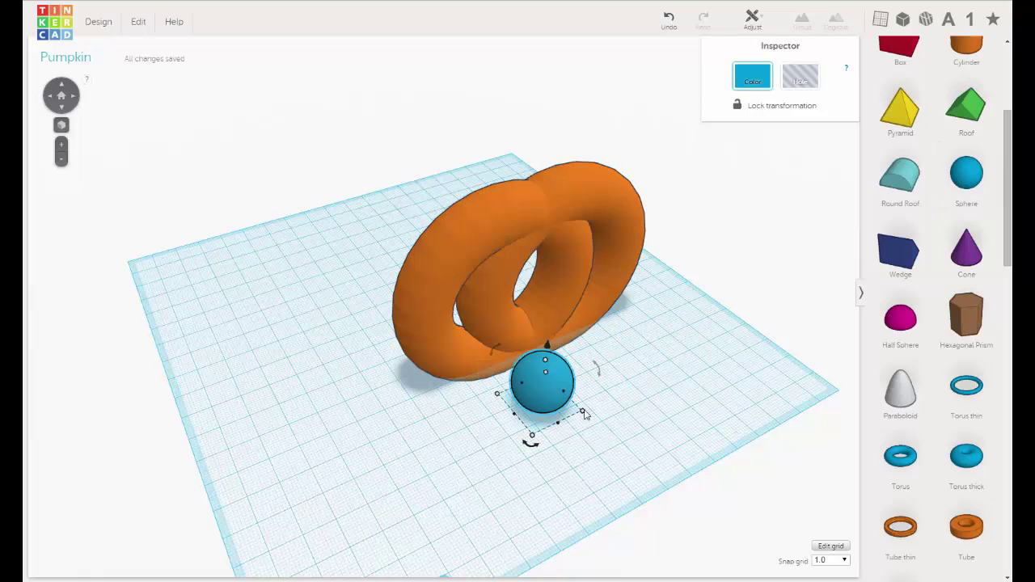
pyautogui.moveTo(583, 413)
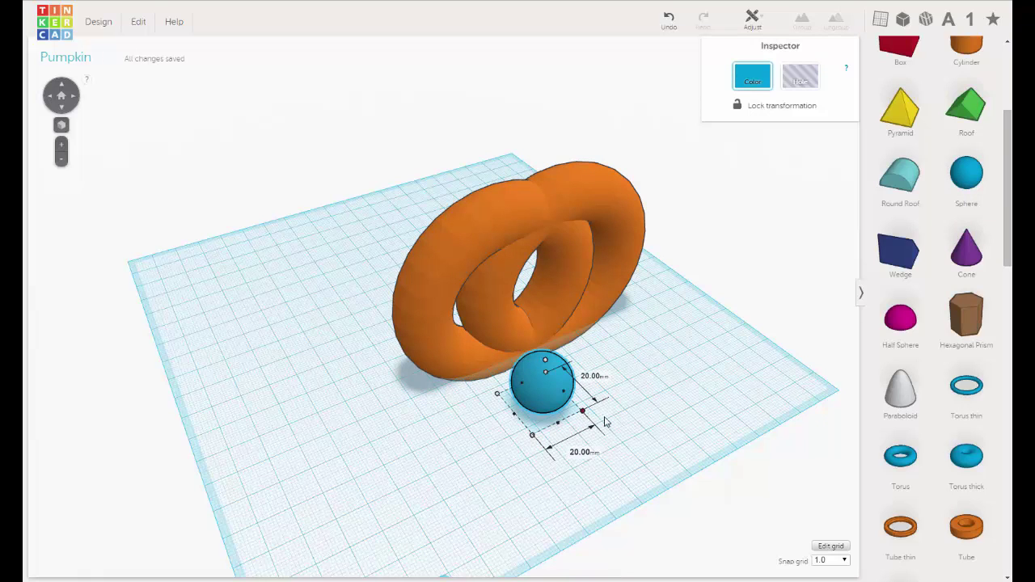
pyautogui.moveTo(604, 418); pyautogui.dragTo(697, 450)
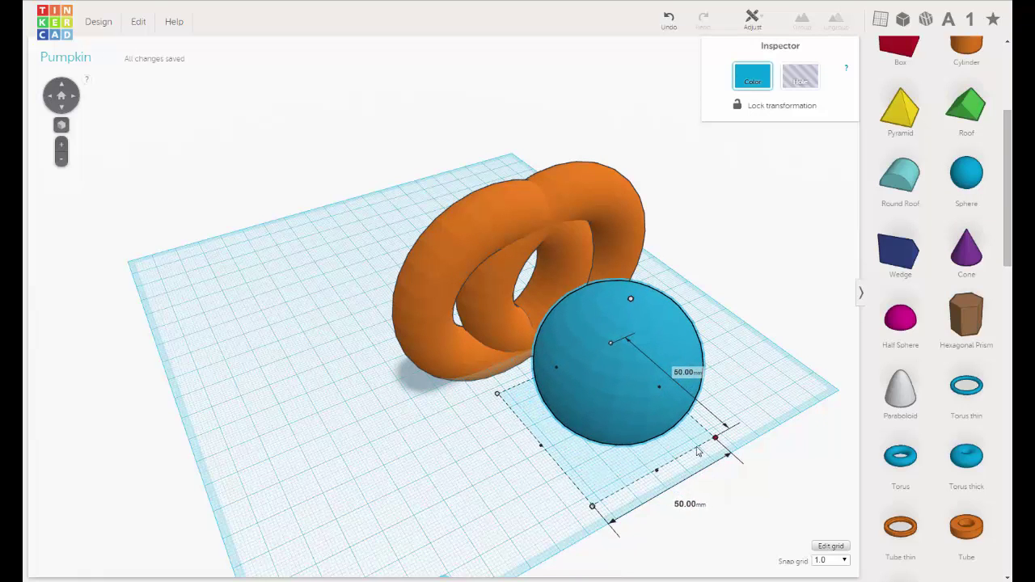
pyautogui.moveTo(583, 414); pyautogui.dragTo(562, 372, button='right')
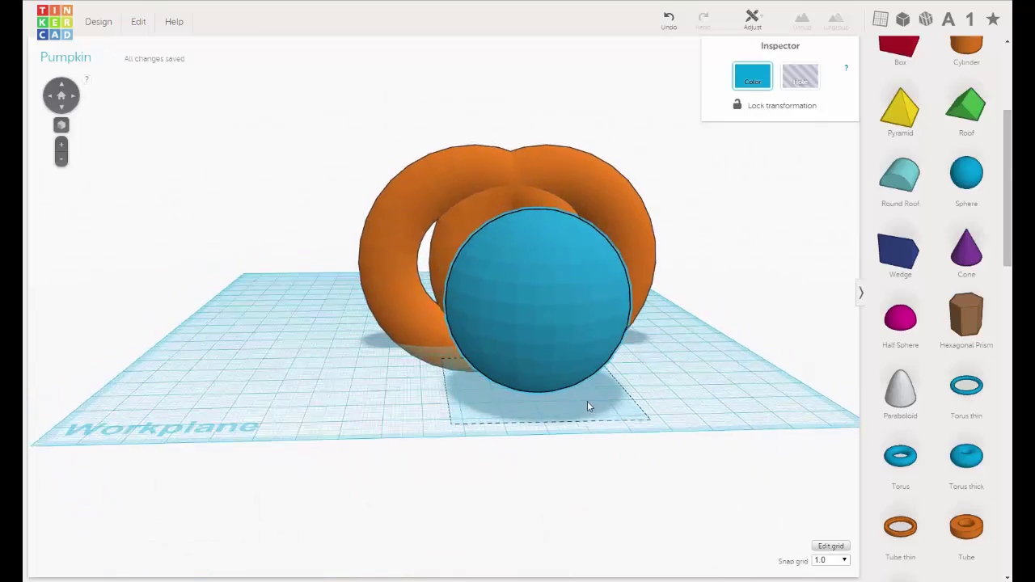
pyautogui.moveTo(587, 404); pyautogui.dragTo(433, 202, button='right')
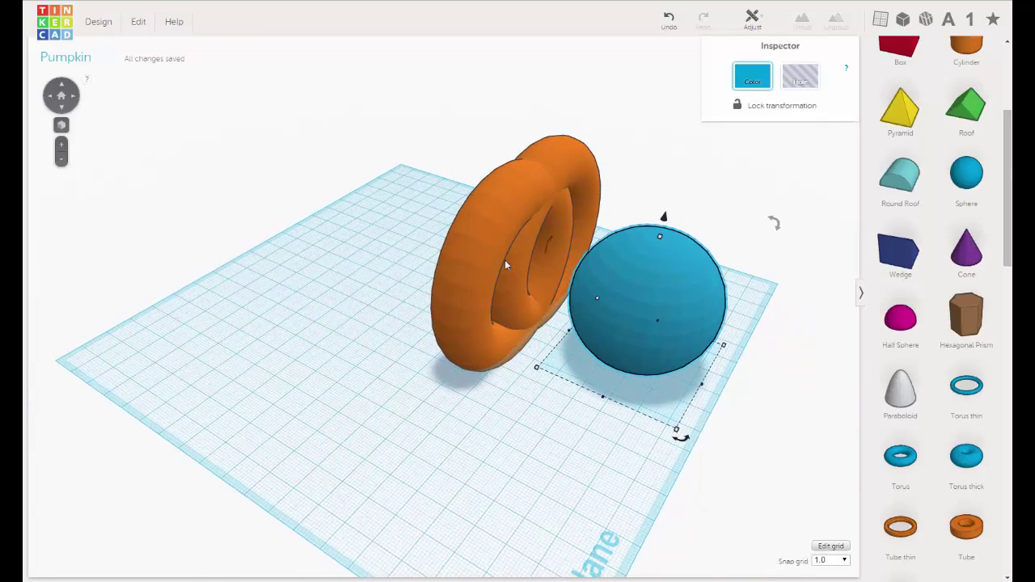
pyautogui.moveTo(405, 167); pyautogui.dragTo(613, 318)
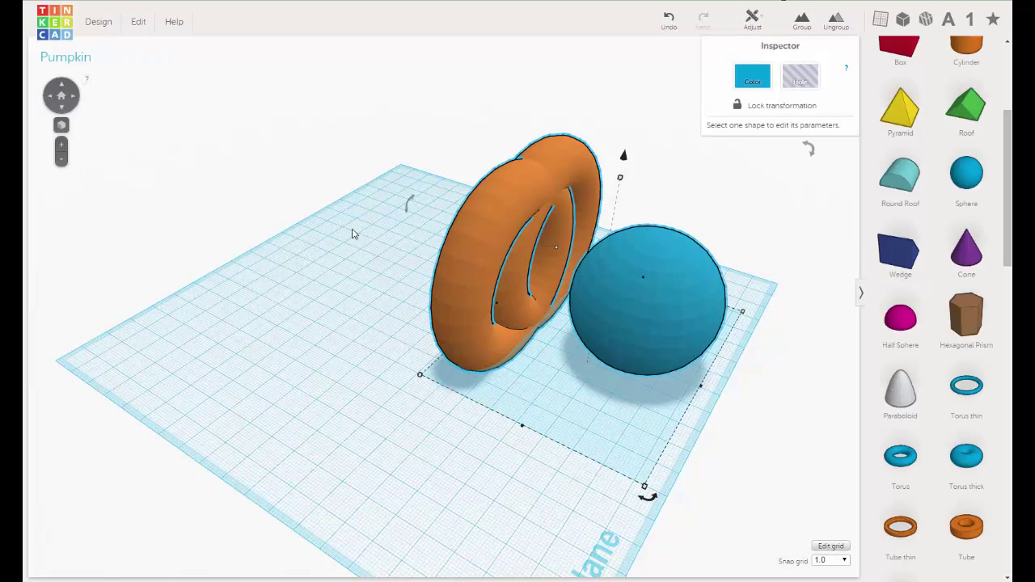
# - Align the tori and sphere on their centres along all three axes
pyautogui.click(752, 23)
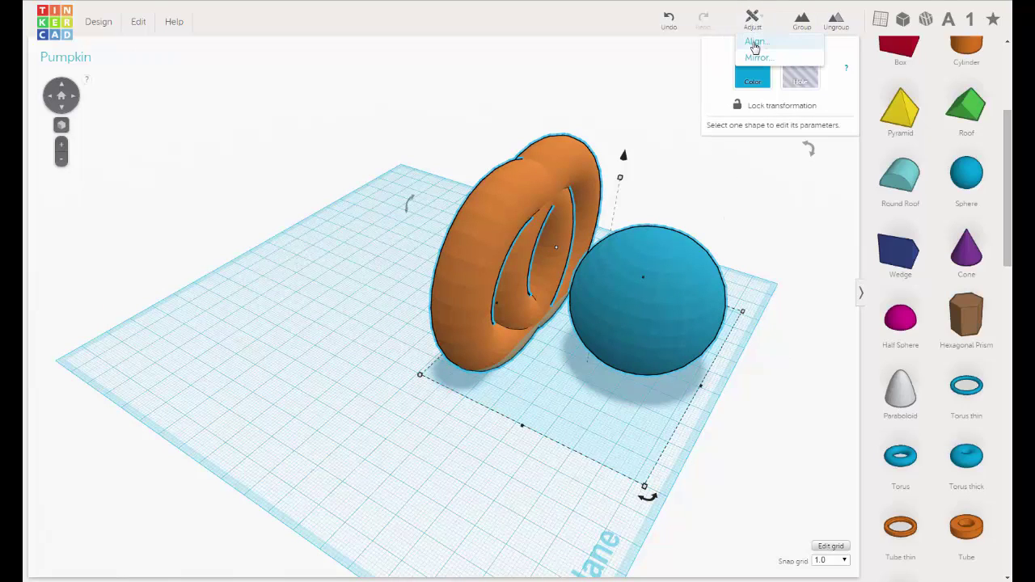
pyautogui.click(753, 40)
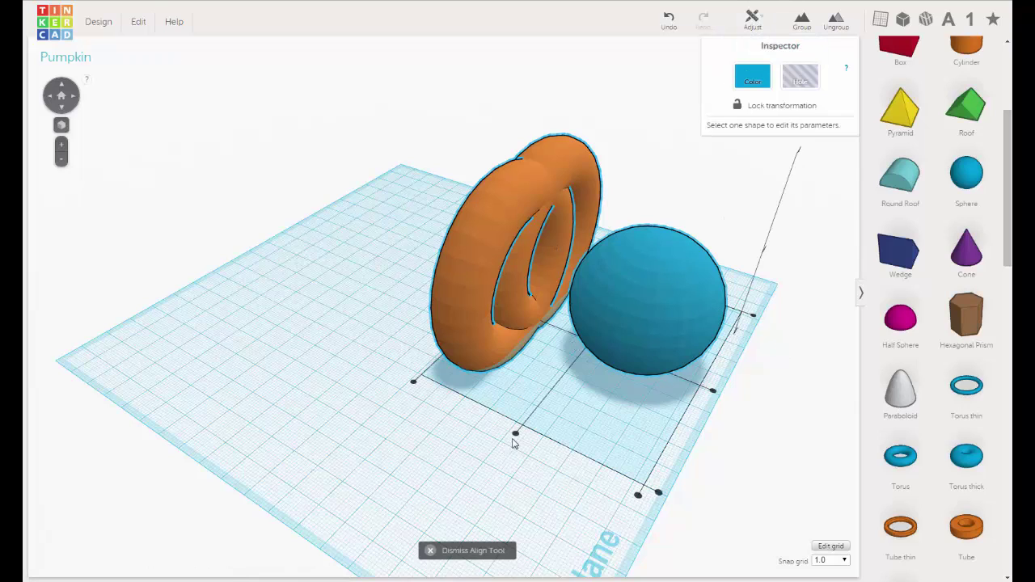
pyautogui.click(715, 393)
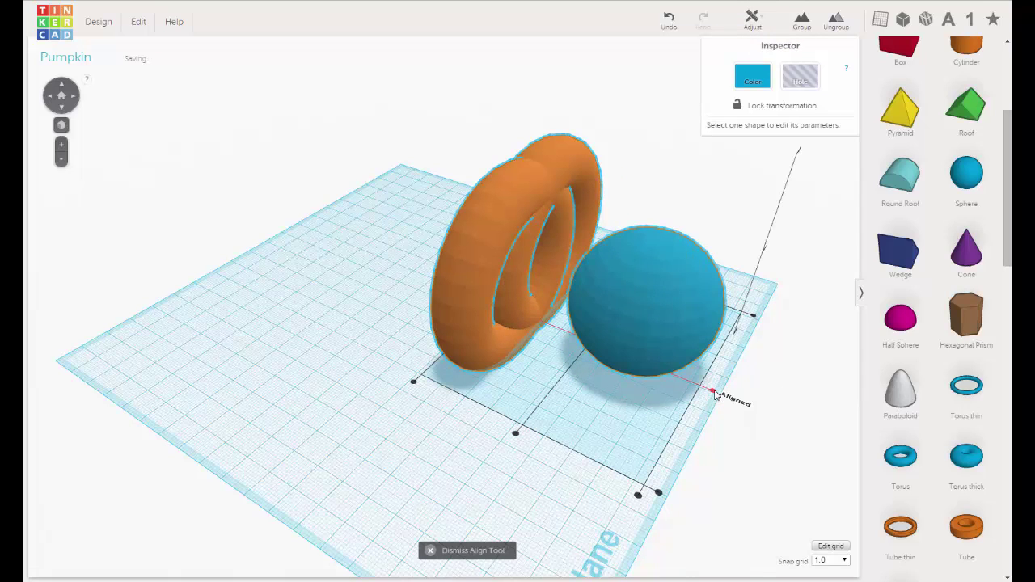
pyautogui.click(516, 434)
pyautogui.moveTo(693, 432); pyautogui.dragTo(723, 261, button='right')
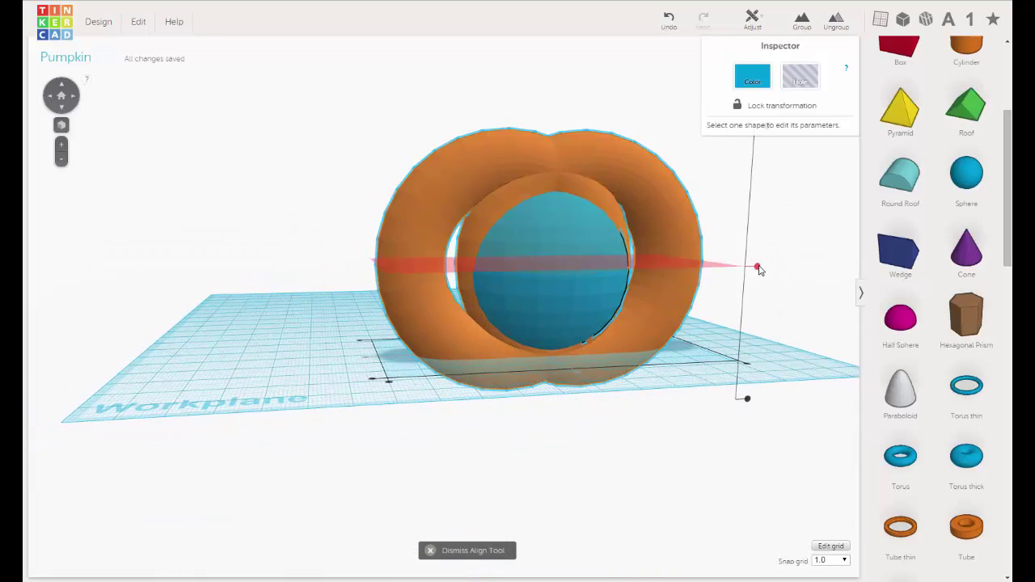
pyautogui.click(758, 268)
pyautogui.click(324, 237)
pyautogui.moveTo(284, 259); pyautogui.dragTo(520, 254, button='right')
# - Widen the sphere to 59.75 mm and flatten its height to about 47.70 mm
pyautogui.click(530, 254)
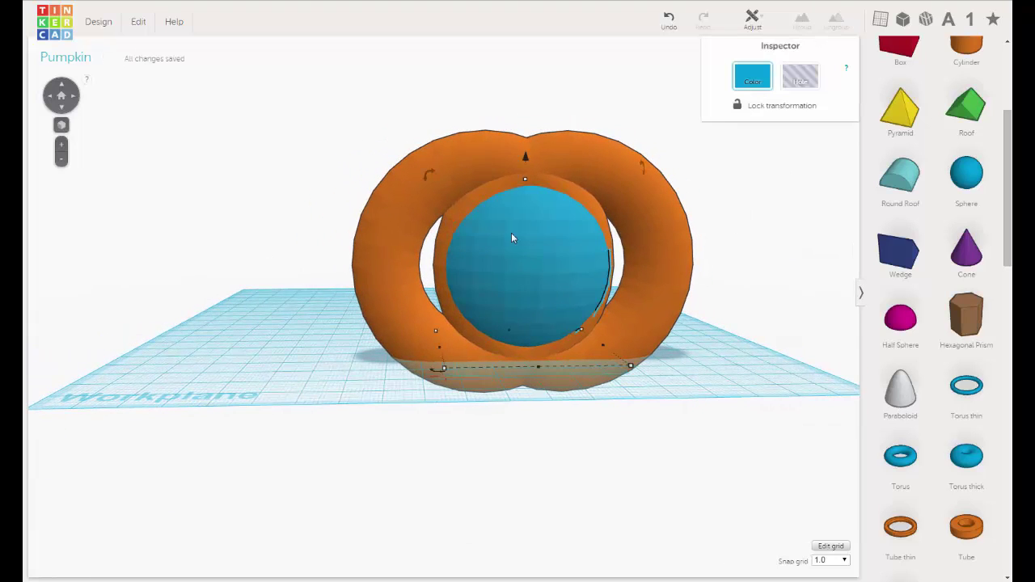
pyautogui.moveTo(257, 245); pyautogui.dragTo(264, 256, button='right')
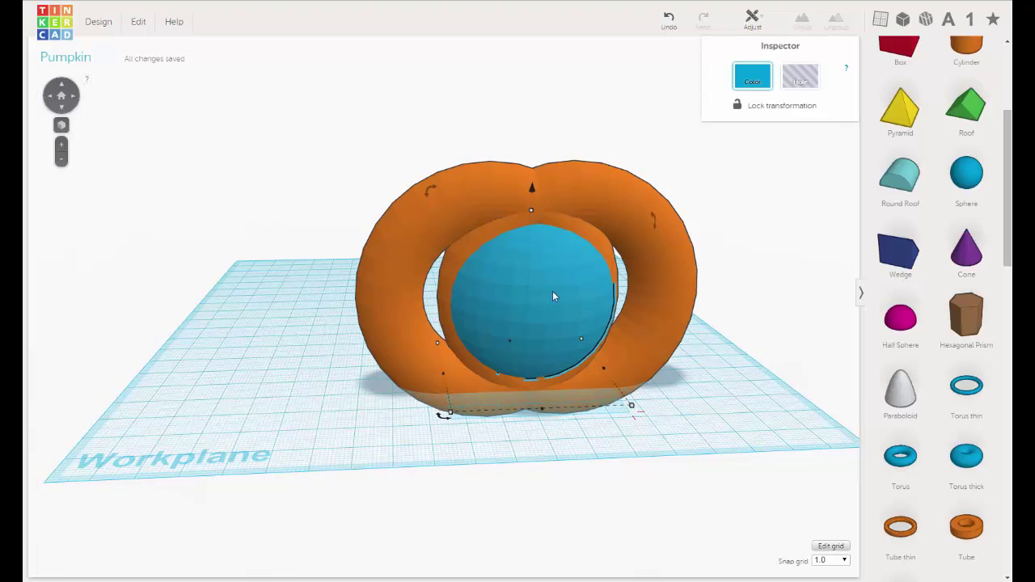
pyautogui.moveTo(553, 297); pyautogui.dragTo(551, 312, button='right')
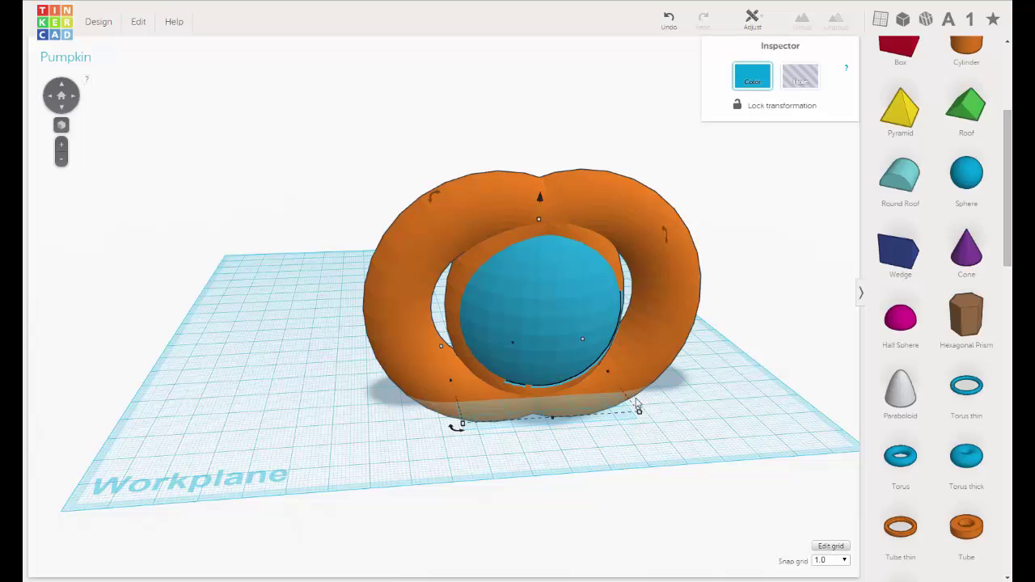
pyautogui.moveTo(642, 416)
pyautogui.mouseDown()
pyautogui.moveTo(663, 433)
pyautogui.moveTo(635, 419)
pyautogui.mouseUp()
pyautogui.moveTo(547, 208); pyautogui.dragTo(546, 232)
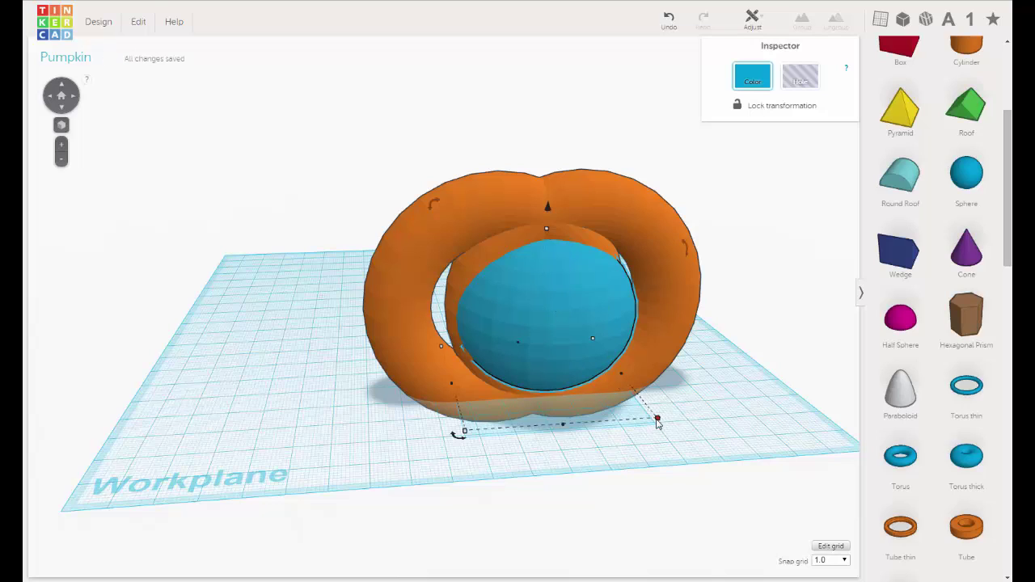
pyautogui.moveTo(658, 420)
pyautogui.moveTo(659, 421); pyautogui.dragTo(666, 433)
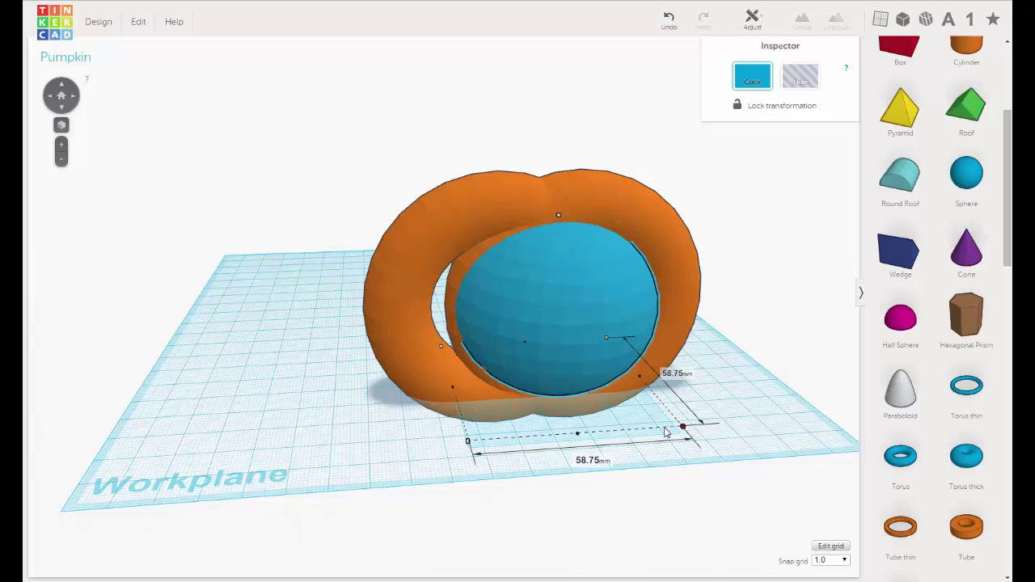
pyautogui.moveTo(666, 432); pyautogui.dragTo(665, 434)
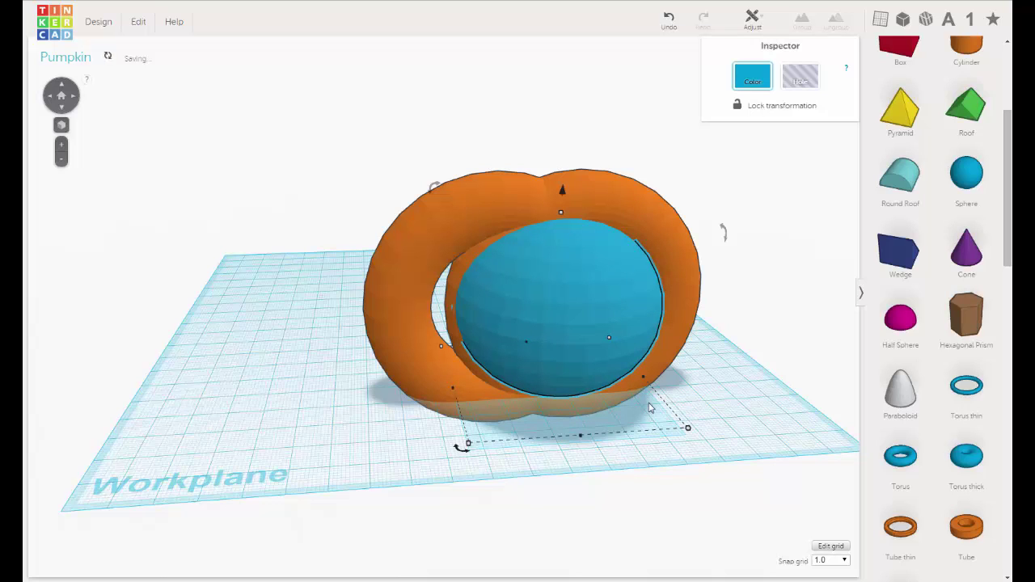
# - Marquee-select the tori and sphere together and bring up the Adjust options
pyautogui.moveTo(627, 400); pyautogui.dragTo(384, 114, button='right')
pyautogui.moveTo(384, 113); pyautogui.dragTo(485, 209)
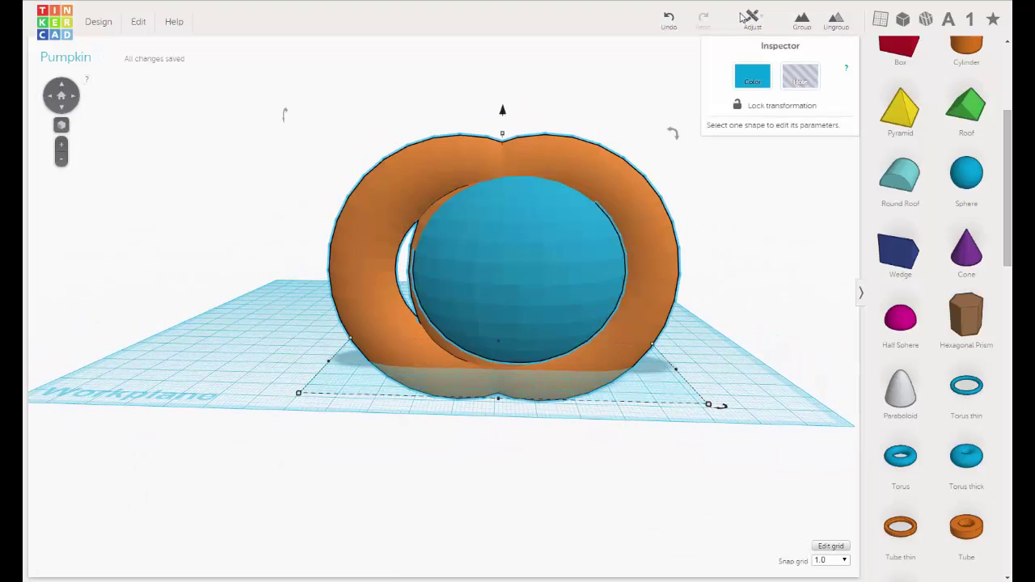
pyautogui.click(750, 22)
# - Centre-align the flattened sphere within the tori, then deselect everything
pyautogui.click(752, 46)
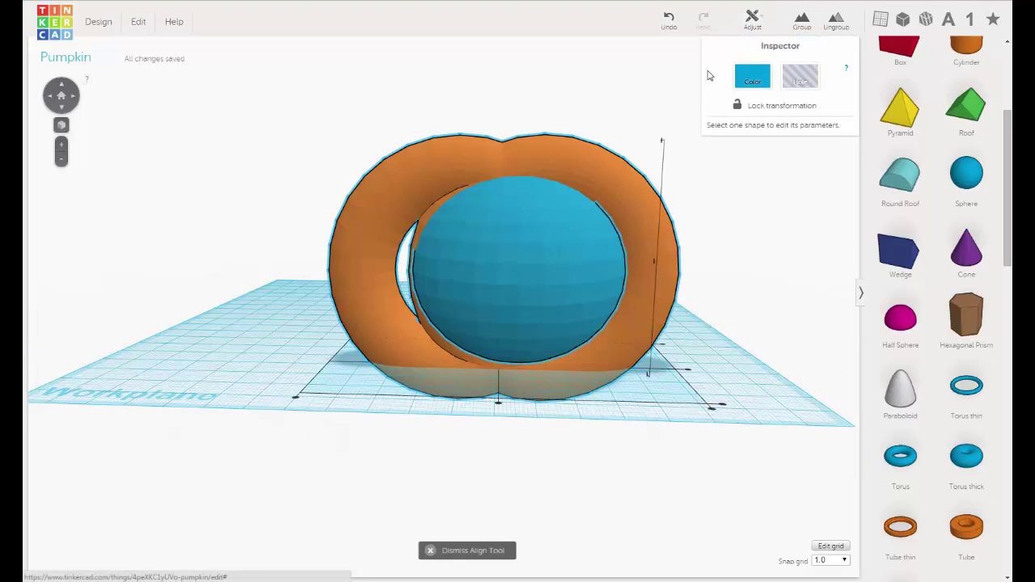
pyautogui.moveTo(611, 263); pyautogui.dragTo(736, 365, button='right')
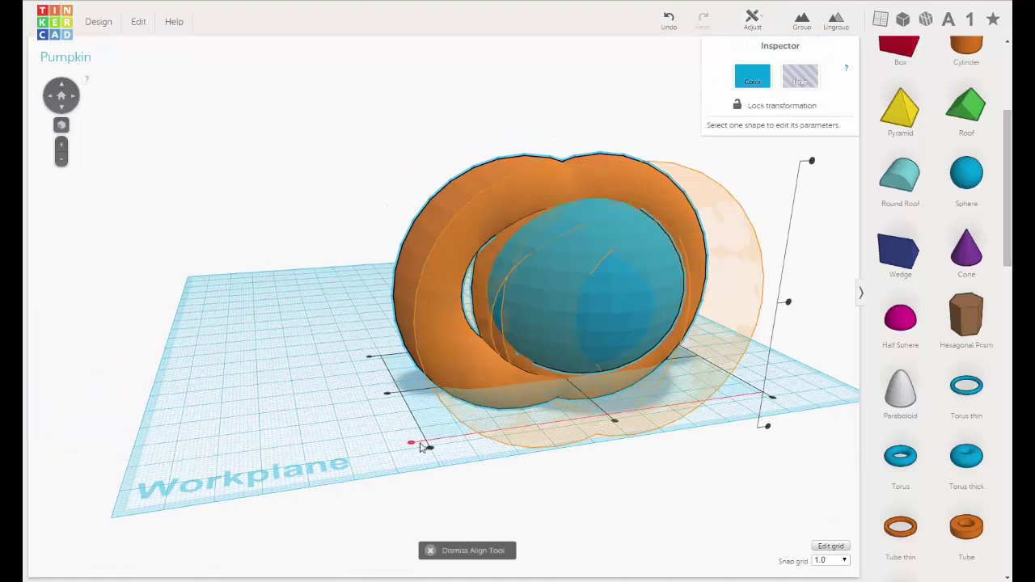
pyautogui.click(388, 398)
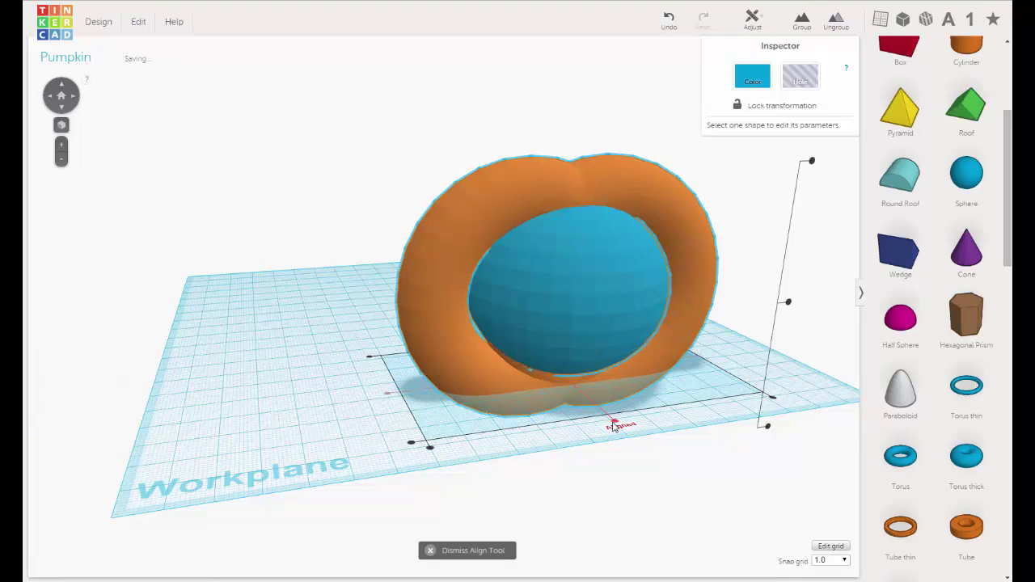
pyautogui.moveTo(632, 428); pyautogui.dragTo(583, 414, button='right')
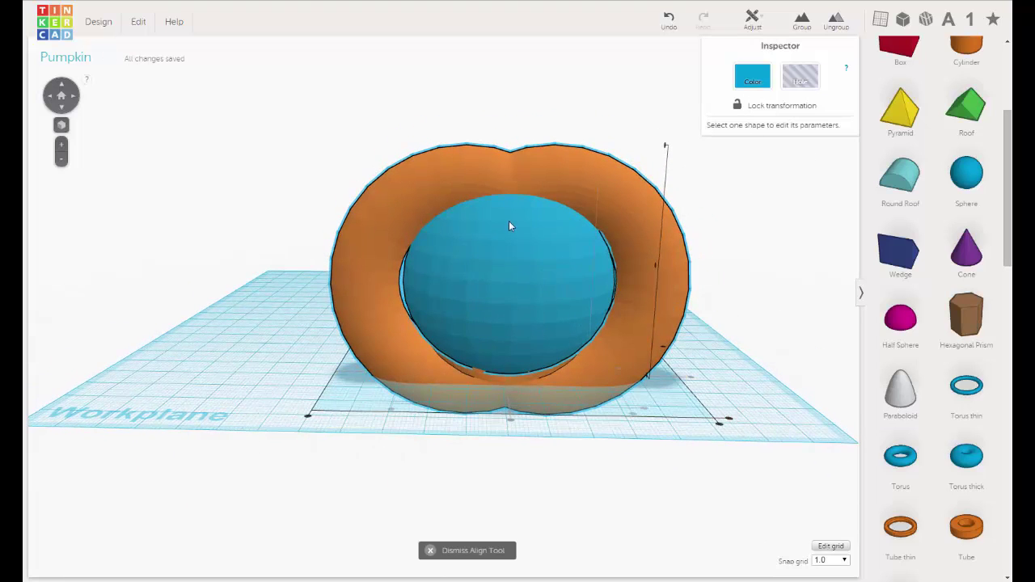
pyautogui.click(432, 84)
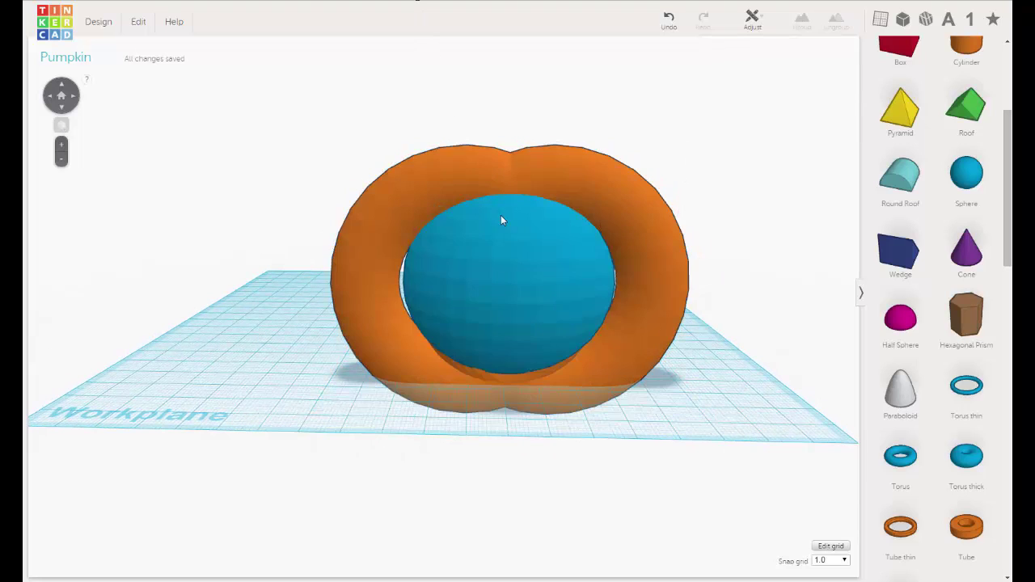
# - Enlarge the sphere to 63.75 mm across, then select it together with the torus
pyautogui.click(501, 220)
pyautogui.moveTo(536, 256); pyautogui.dragTo(624, 315, button='right')
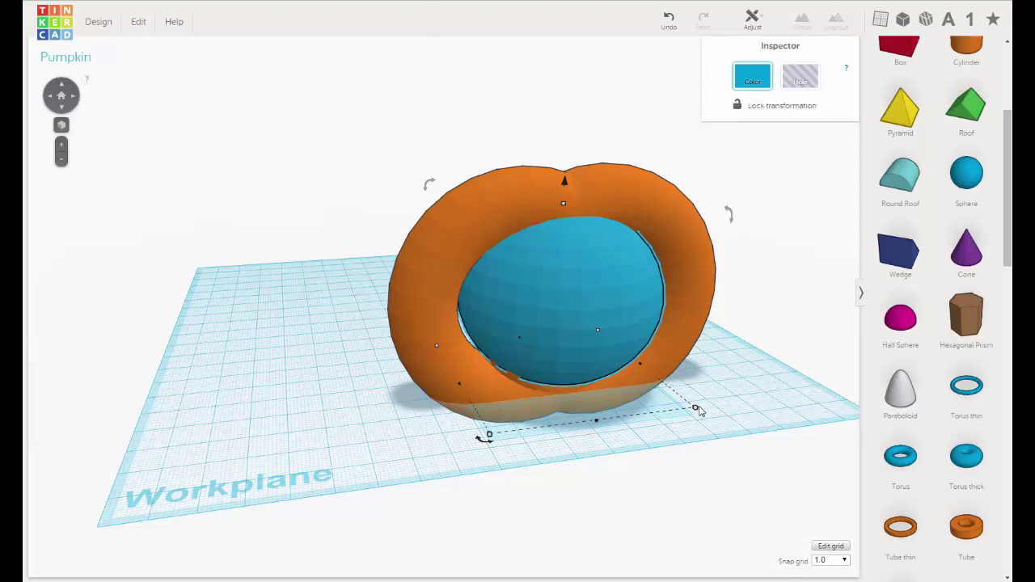
pyautogui.moveTo(695, 410)
pyautogui.mouseDown()
pyautogui.moveTo(704, 419)
pyautogui.moveTo(702, 407)
pyautogui.mouseUp()
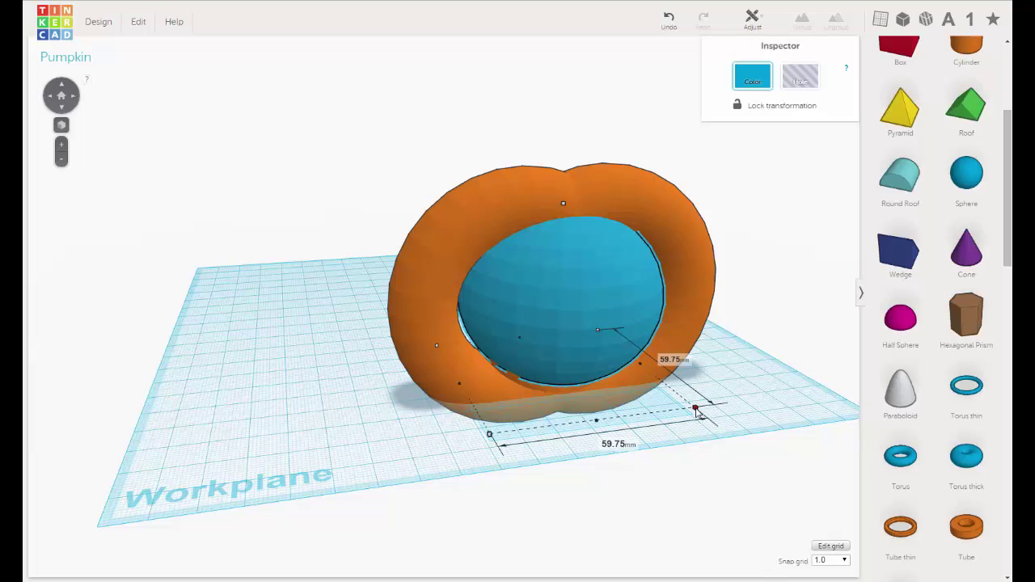
pyautogui.moveTo(698, 412); pyautogui.dragTo(700, 415)
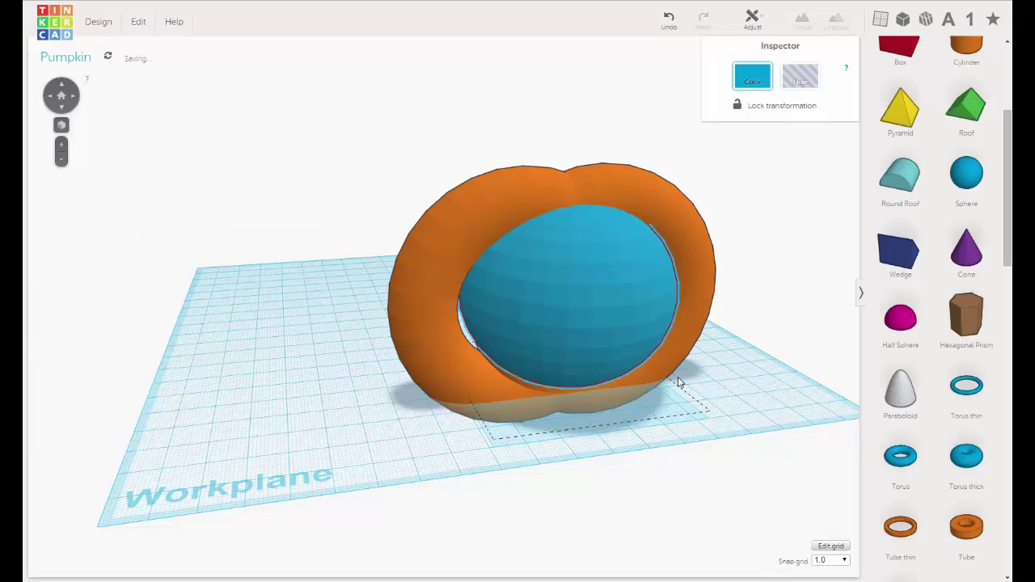
pyautogui.moveTo(677, 381); pyautogui.dragTo(699, 429, button='right')
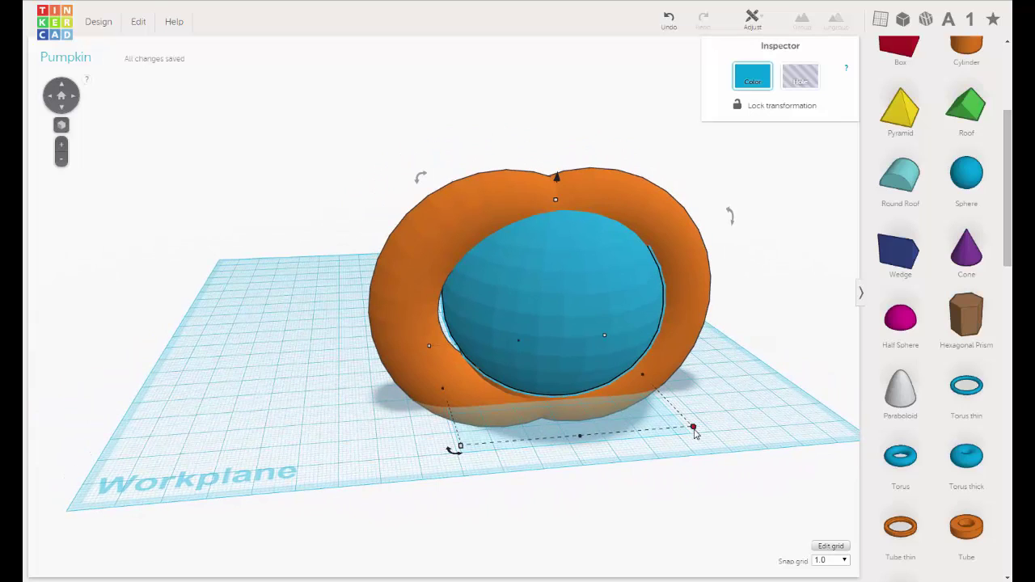
pyautogui.moveTo(694, 431); pyautogui.dragTo(698, 433)
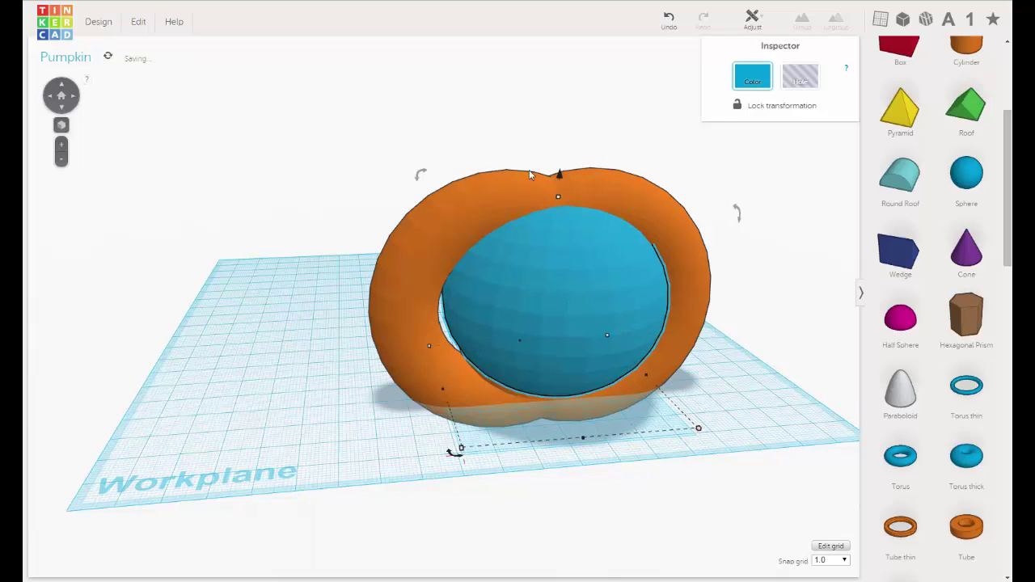
pyautogui.click(497, 153)
pyautogui.moveTo(554, 255); pyautogui.dragTo(527, 227)
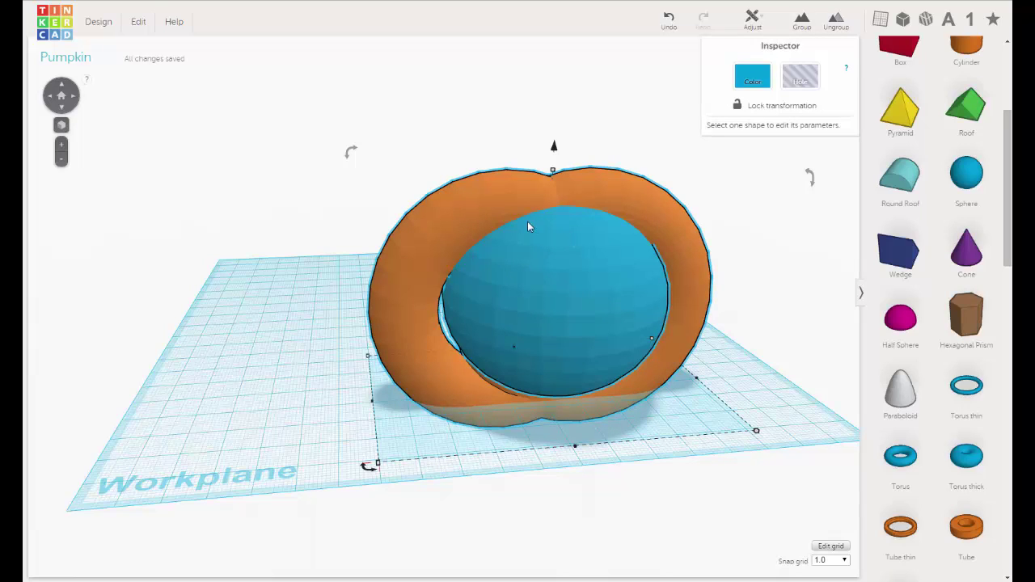
# - Align the sphere and torus centred on all three axes, then clear the selection
pyautogui.click(752, 20)
pyautogui.click(756, 41)
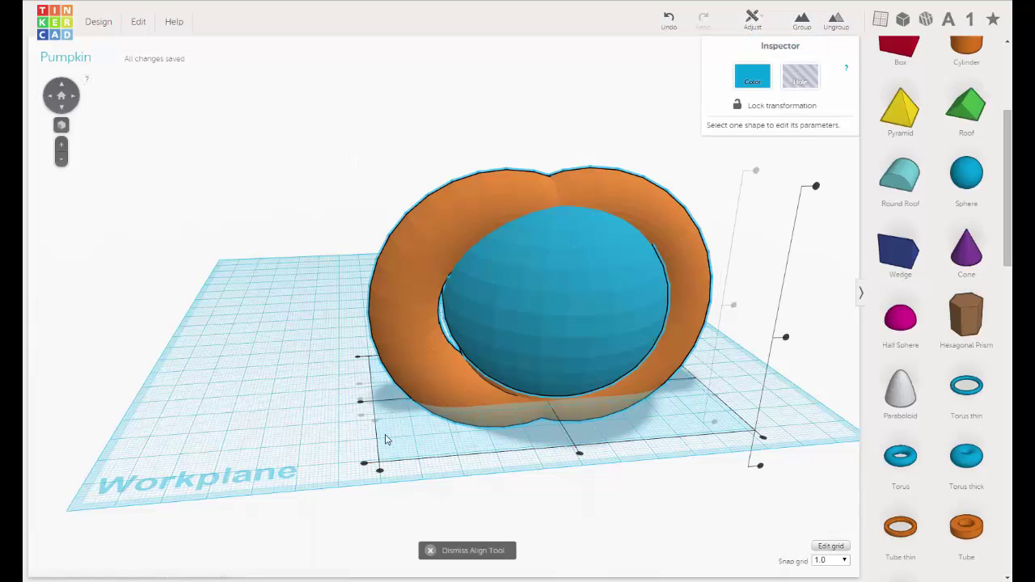
pyautogui.click(361, 403)
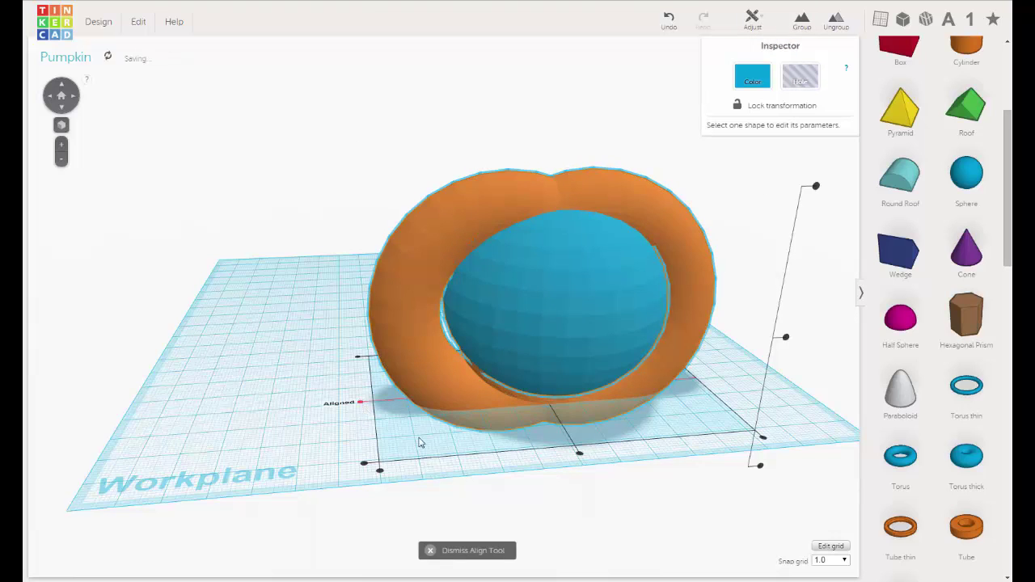
pyautogui.click(580, 457)
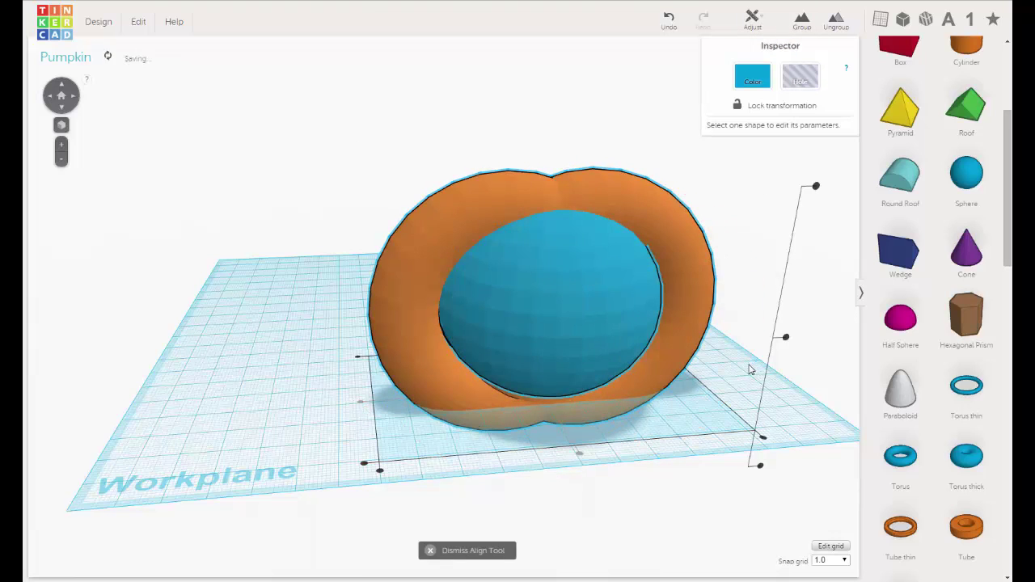
pyautogui.moveTo(731, 356); pyautogui.dragTo(716, 338, button='right')
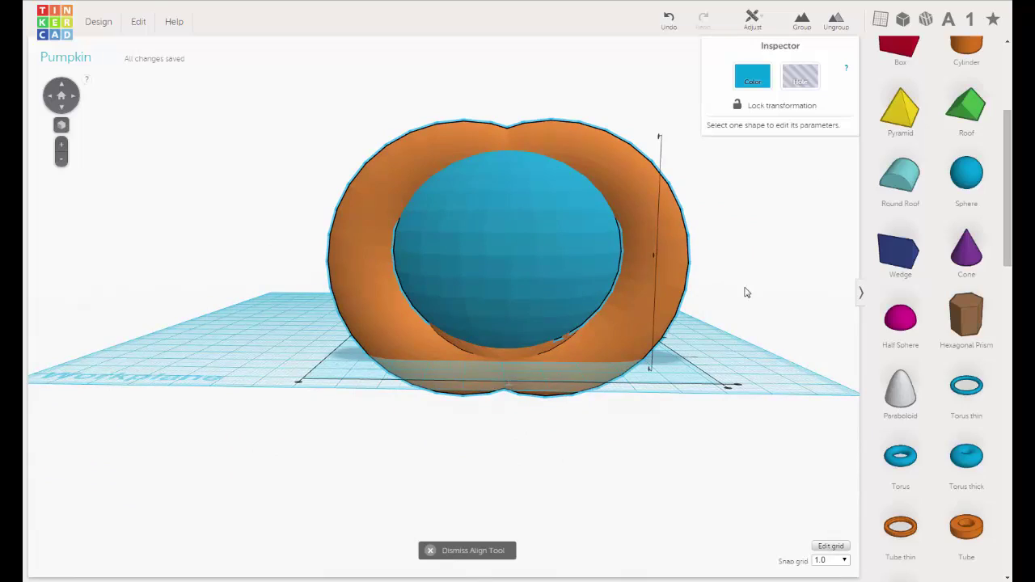
pyautogui.moveTo(746, 292); pyautogui.dragTo(617, 180, button='right')
pyautogui.click(793, 280)
pyautogui.click(618, 182)
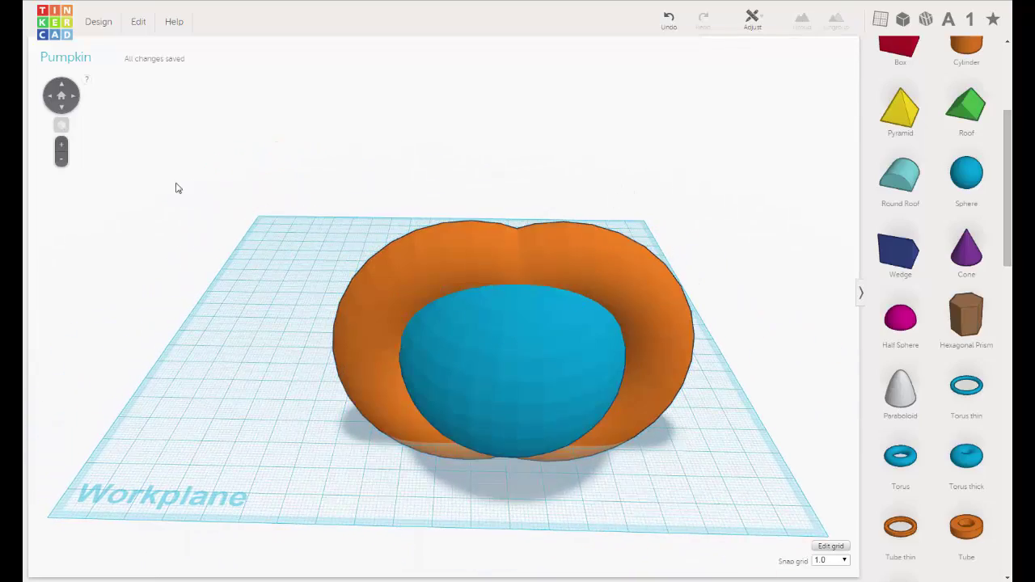
# - Move the torus and sphere together toward the workplane middle, then select the orange ring
pyautogui.moveTo(175, 188); pyautogui.dragTo(477, 245, button='right')
pyautogui.moveTo(465, 209); pyautogui.dragTo(689, 436)
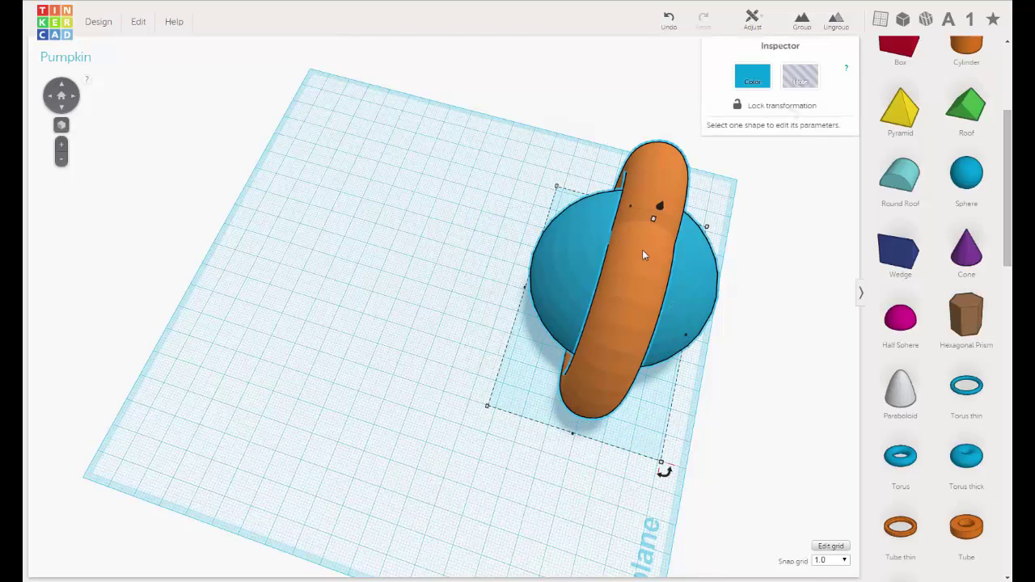
pyautogui.moveTo(642, 256); pyautogui.dragTo(421, 285)
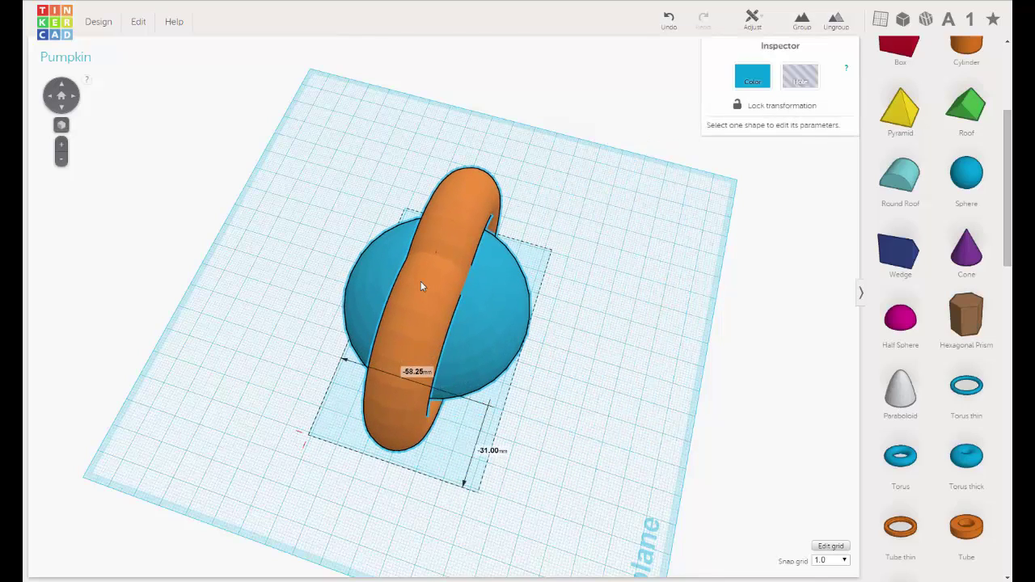
pyautogui.moveTo(420, 285); pyautogui.dragTo(491, 200, button='right')
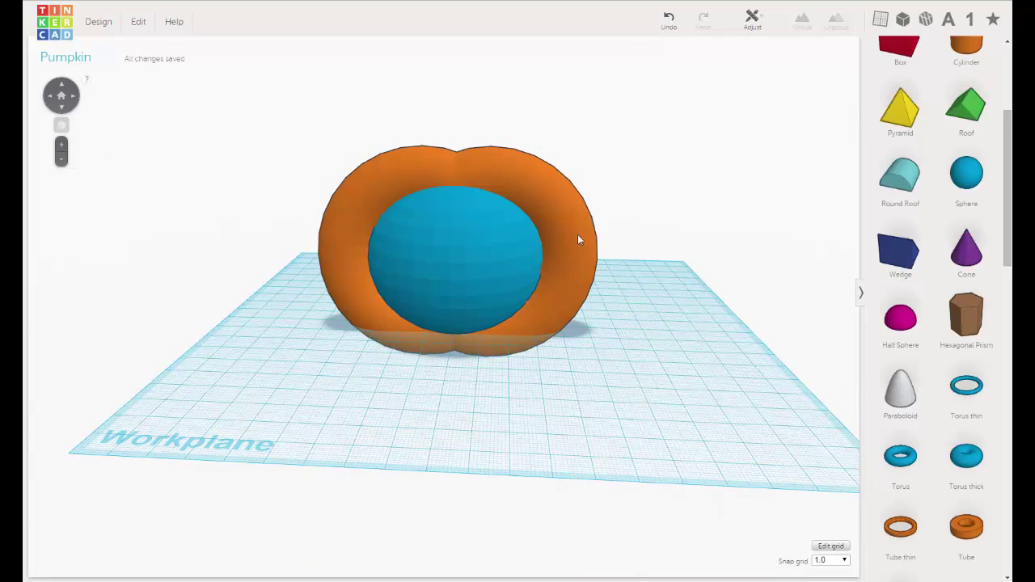
pyautogui.moveTo(578, 241); pyautogui.dragTo(526, 251, button='right')
pyautogui.moveTo(455, 270); pyautogui.dragTo(488, 322, button='right')
pyautogui.click(546, 201)
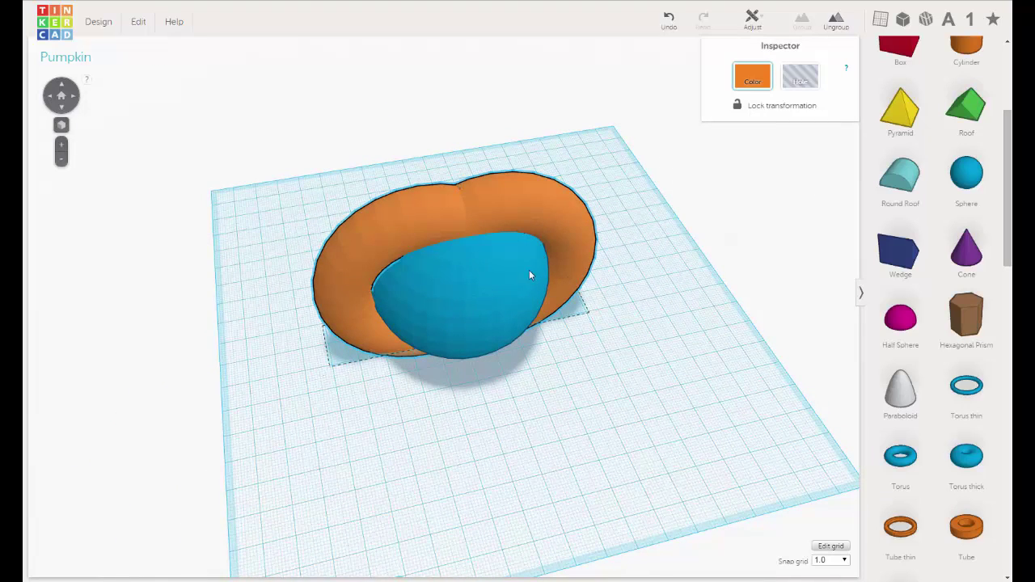
# - Duplicate the orange ring and rotate the copy -22.5° around the vertical axis
pyautogui.moveTo(529, 270); pyautogui.dragTo(445, 112, button='right')
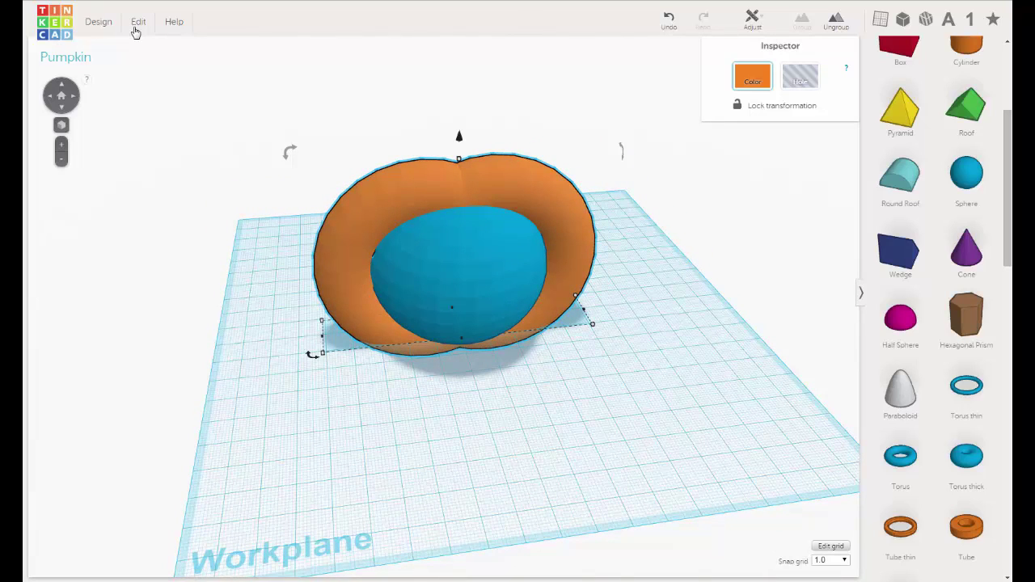
pyautogui.click(135, 27)
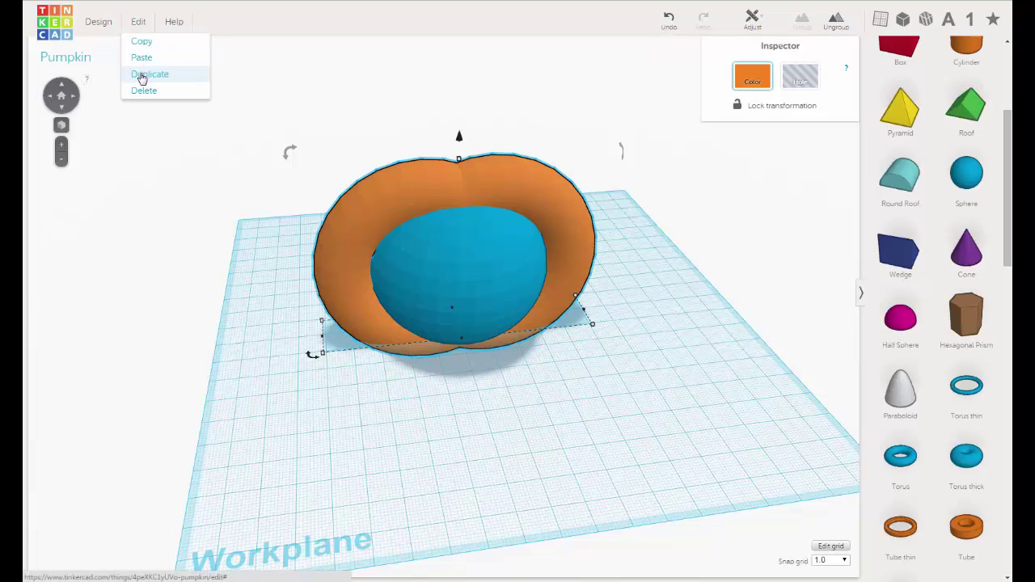
pyautogui.click(144, 75)
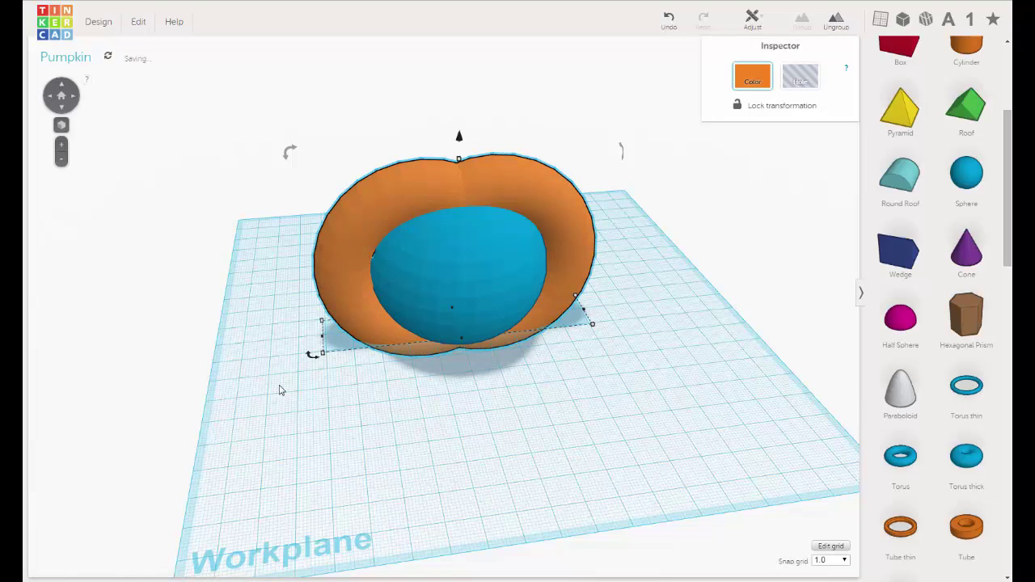
pyautogui.moveTo(348, 415); pyautogui.dragTo(380, 428, button='right')
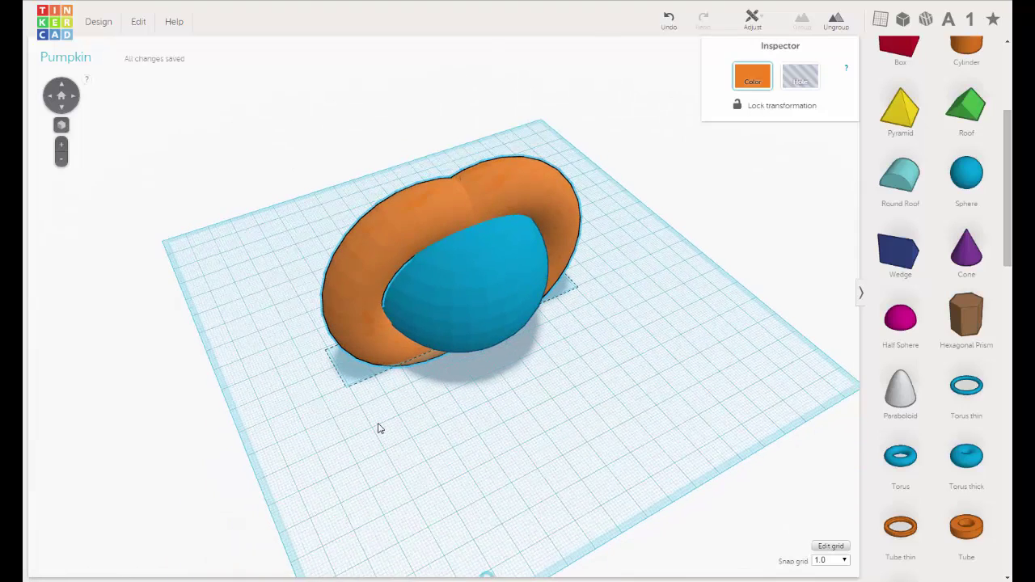
pyautogui.moveTo(347, 408); pyautogui.dragTo(397, 425)
pyautogui.moveTo(465, 423)
pyautogui.mouseDown(button='right')
pyautogui.moveTo(541, 402)
pyautogui.moveTo(559, 372)
pyautogui.moveTo(482, 401)
pyautogui.moveTo(458, 420)
pyautogui.moveTo(477, 444)
pyautogui.moveTo(465, 435)
pyautogui.mouseUp(button='right')
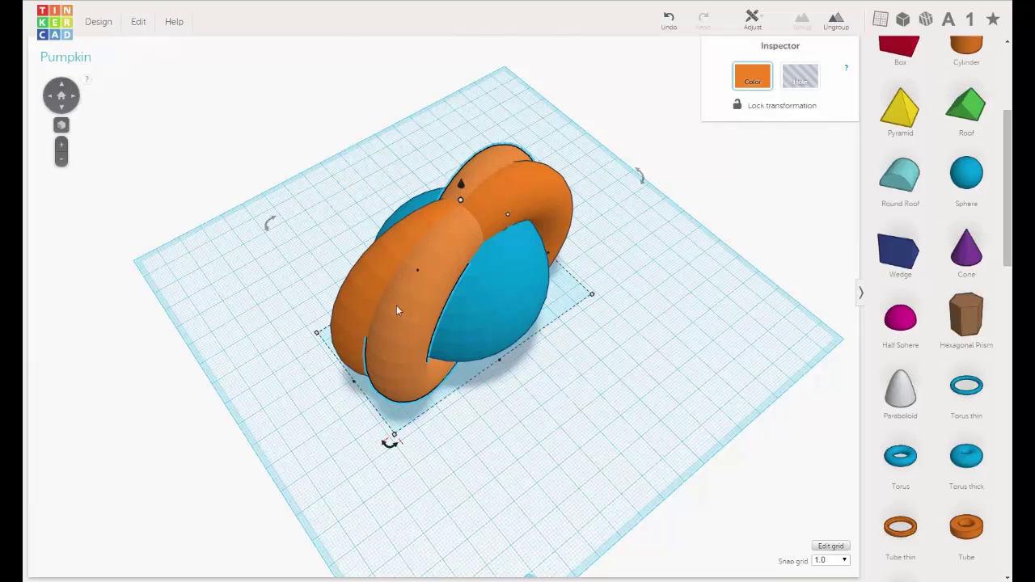
# - Duplicate the ring six more times, repeating the rotation until ribs encircle the sphere
pyautogui.click(139, 24)
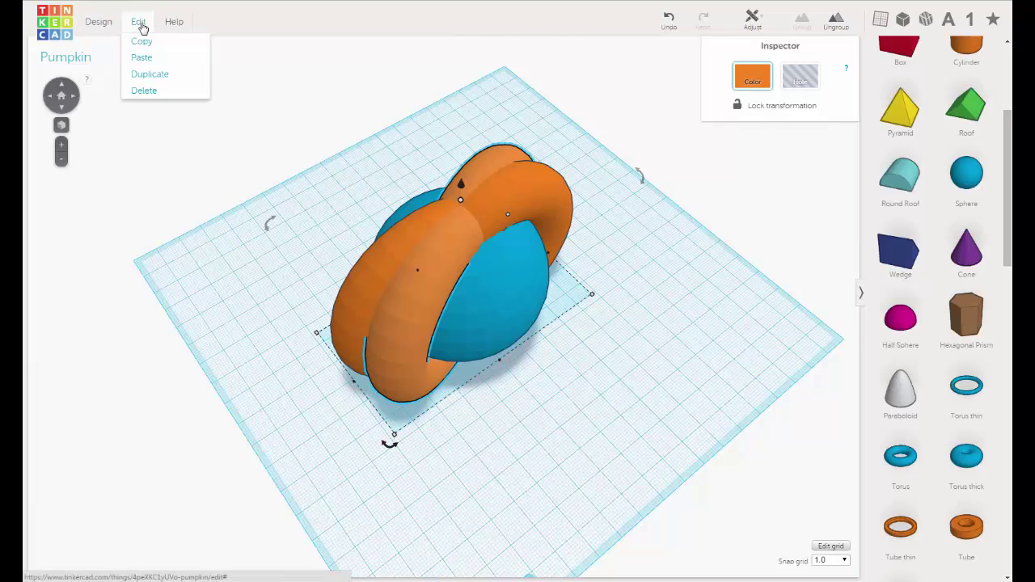
pyautogui.click(157, 79)
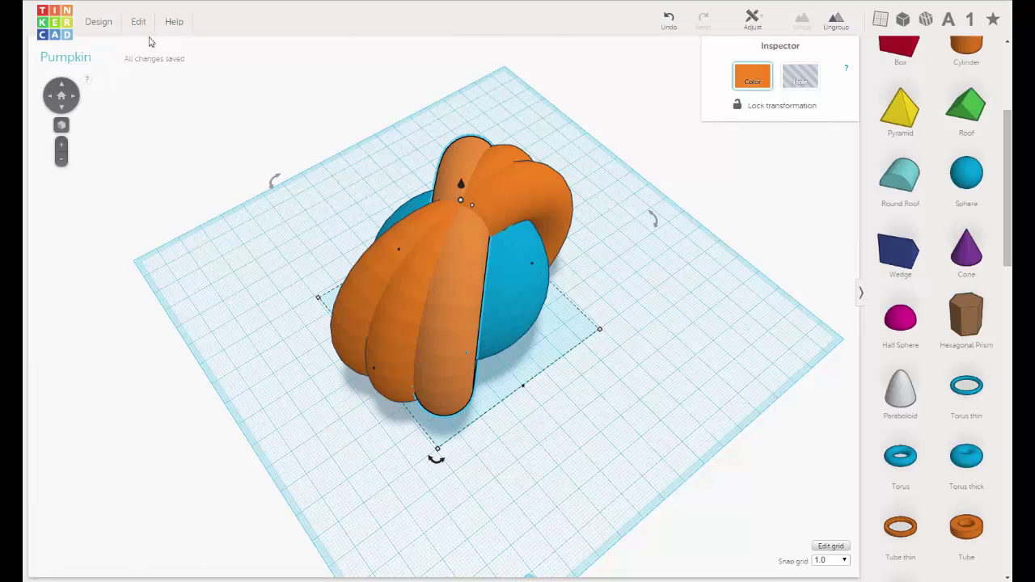
pyautogui.click(138, 22)
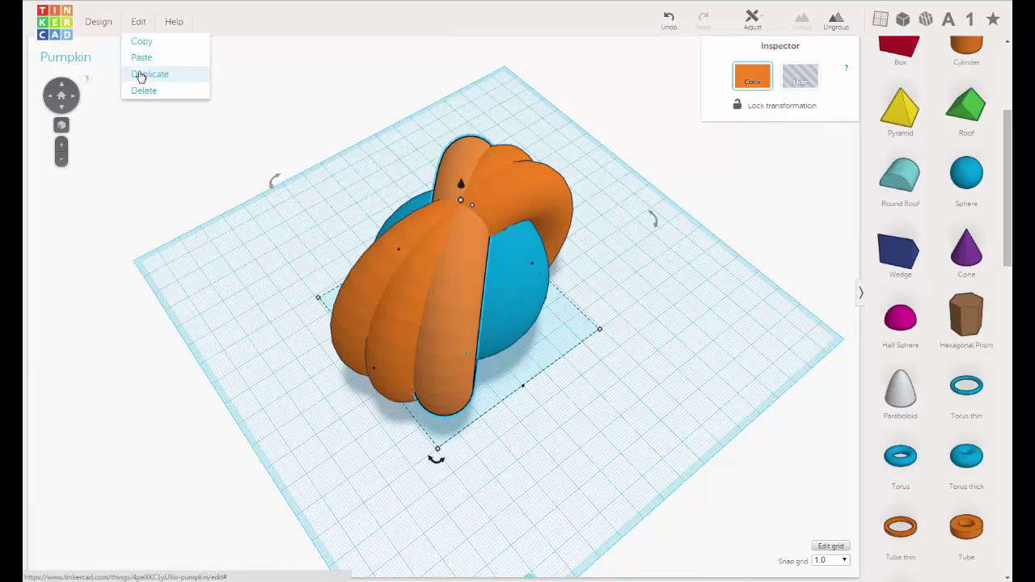
pyautogui.click(139, 75)
pyautogui.click(138, 21)
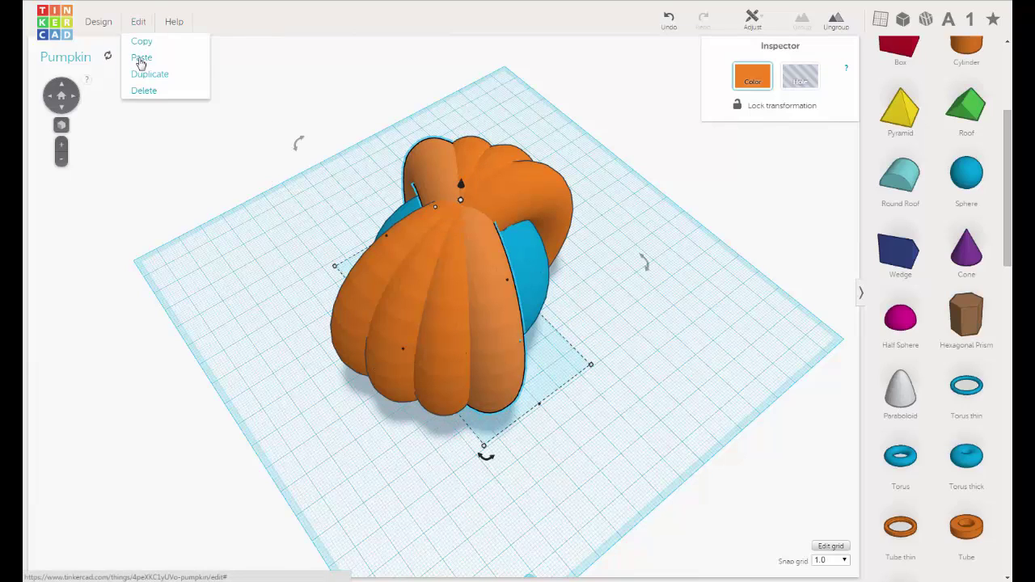
pyautogui.click(141, 74)
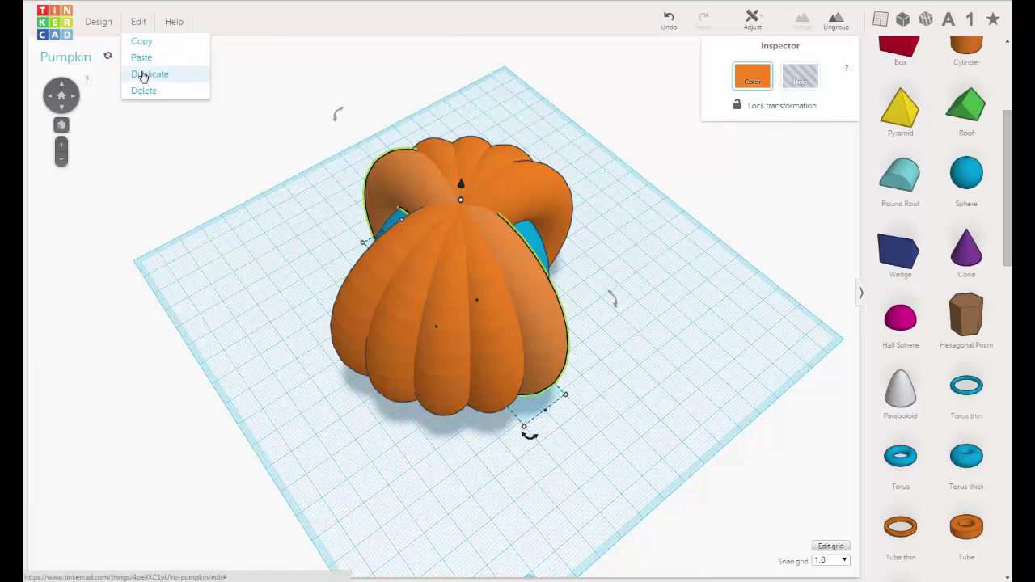
pyautogui.click(138, 22)
pyautogui.click(139, 74)
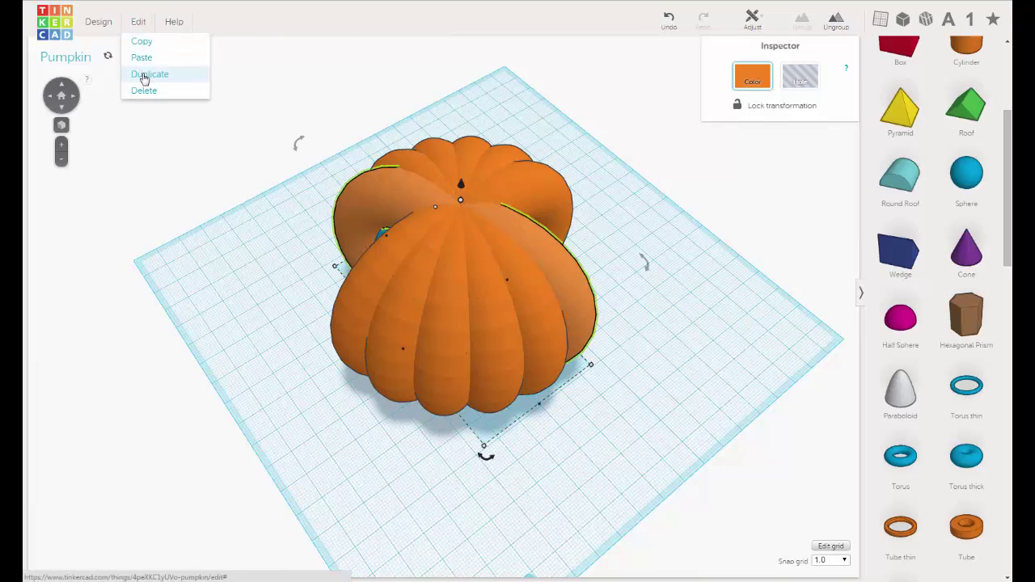
pyautogui.click(139, 22)
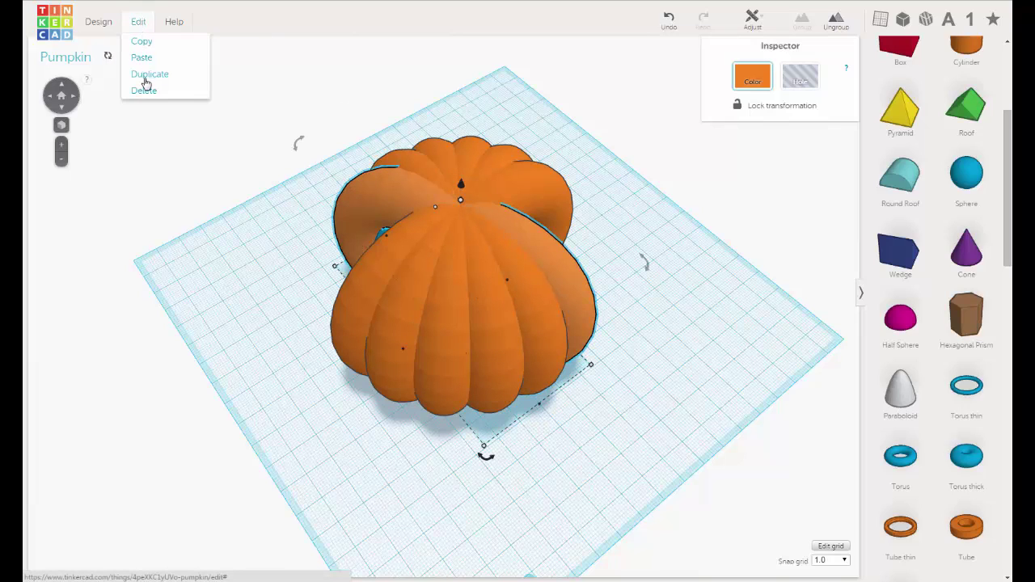
pyautogui.click(142, 74)
pyautogui.moveTo(170, 157); pyautogui.dragTo(198, 230, button='right')
pyautogui.click(143, 26)
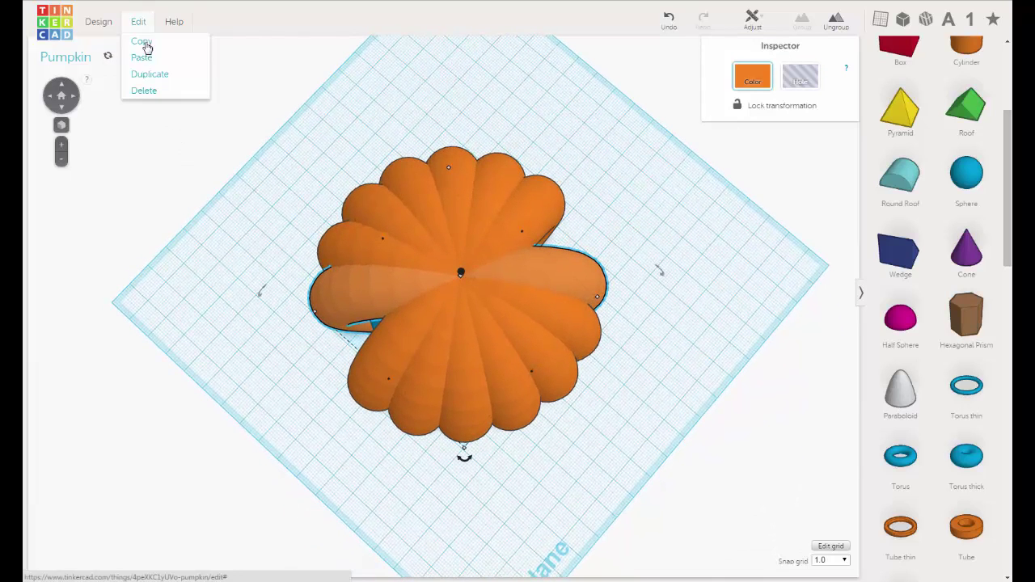
pyautogui.click(148, 73)
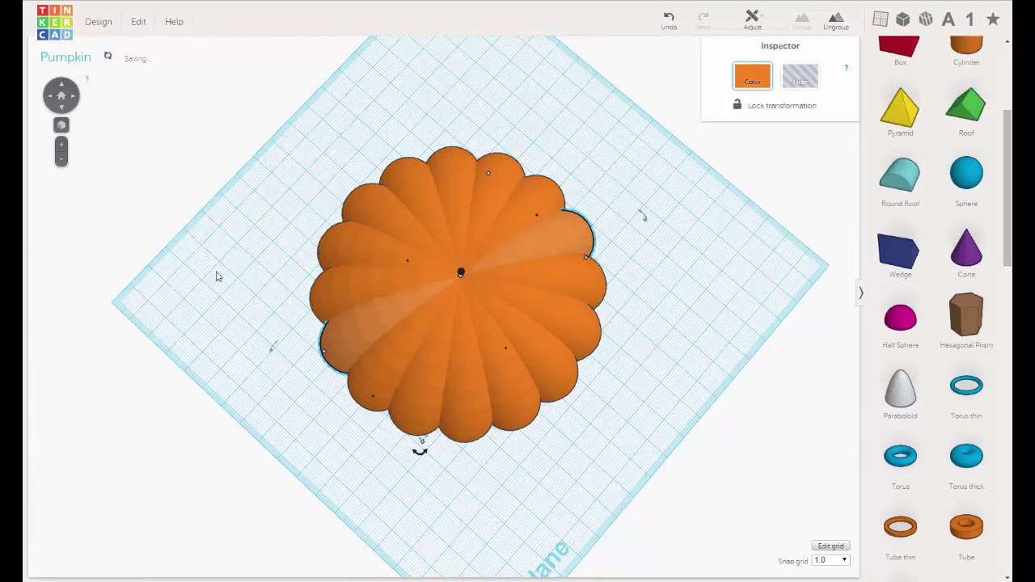
pyautogui.moveTo(217, 275); pyautogui.dragTo(167, 137, button='right')
pyautogui.moveTo(610, 363); pyautogui.dragTo(524, 346, button='right')
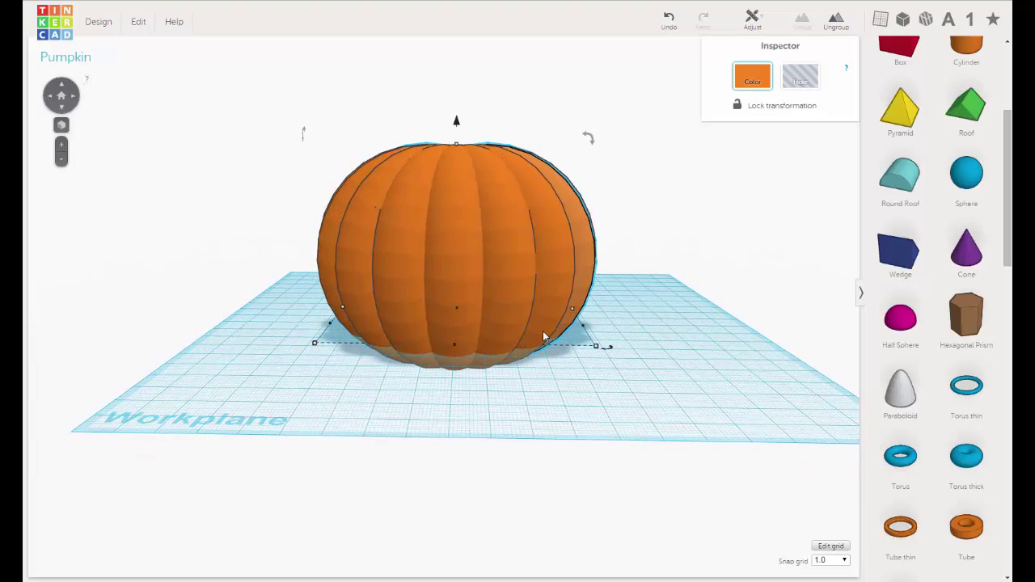